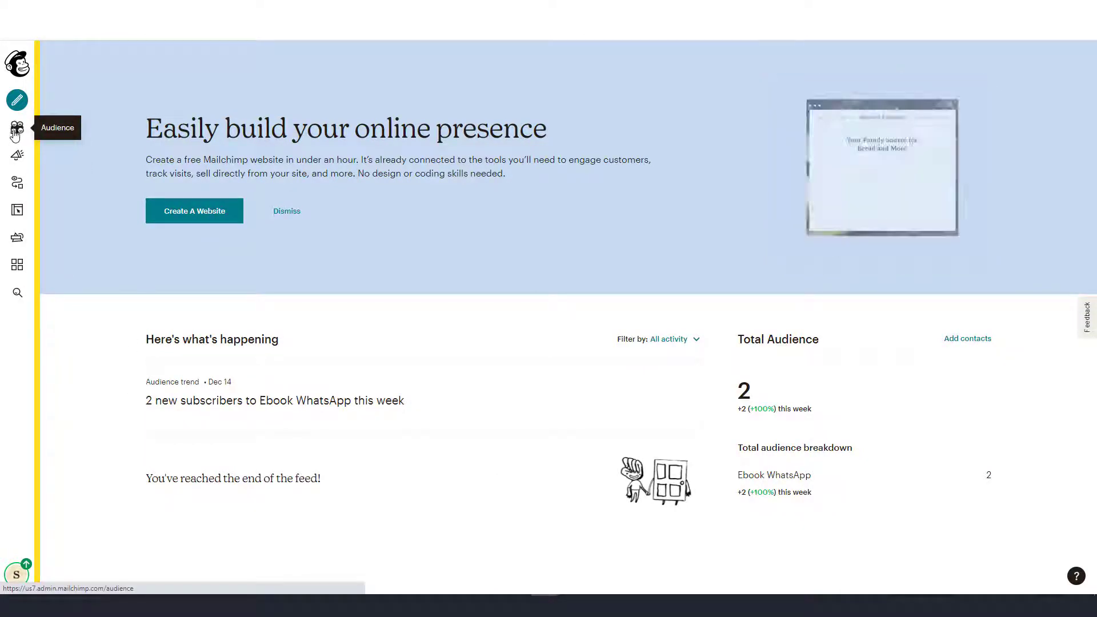
Step: Open the embedded form generator among the signup forms of the Ebook WhatsApp audience
{"action": "left_click", "coordinate": [15, 133]}
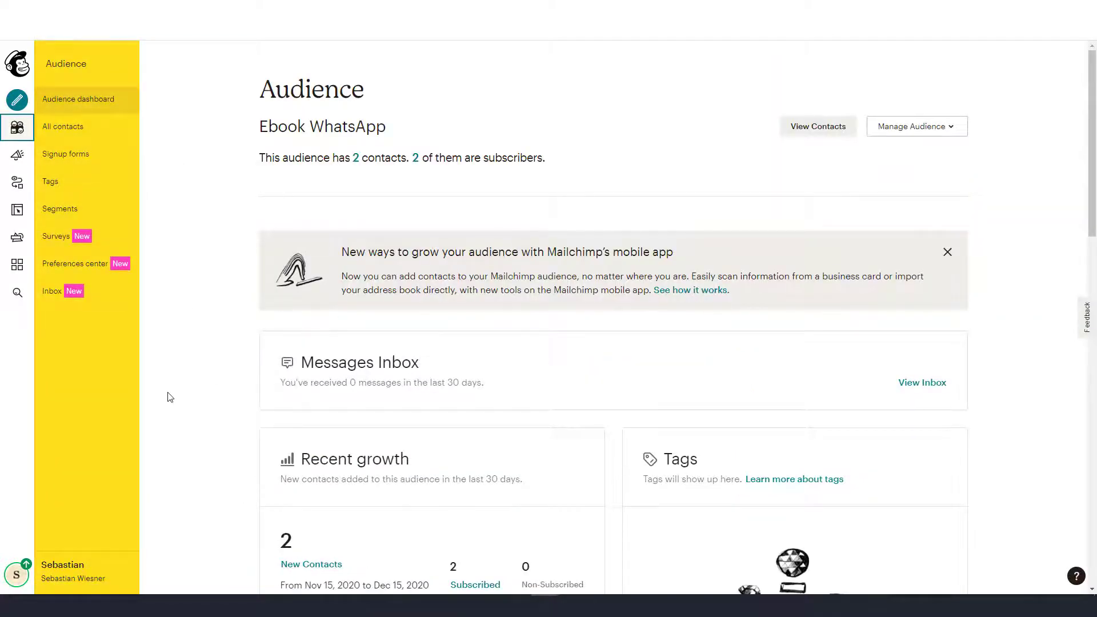
{"action": "left_click", "coordinate": [101, 162]}
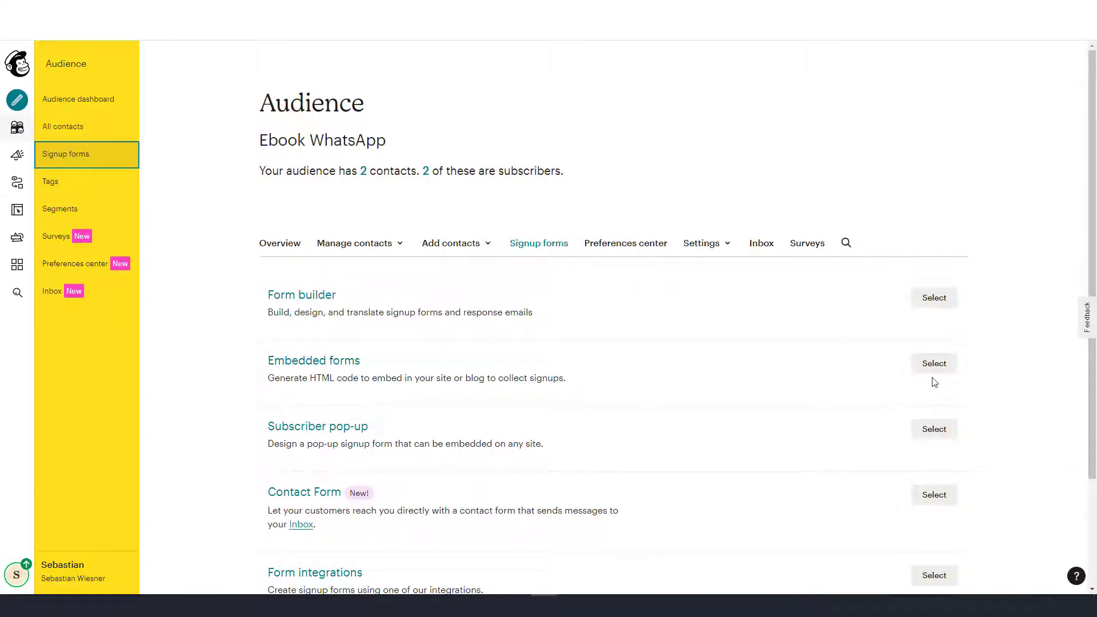
{"action": "left_click", "coordinate": [934, 374]}
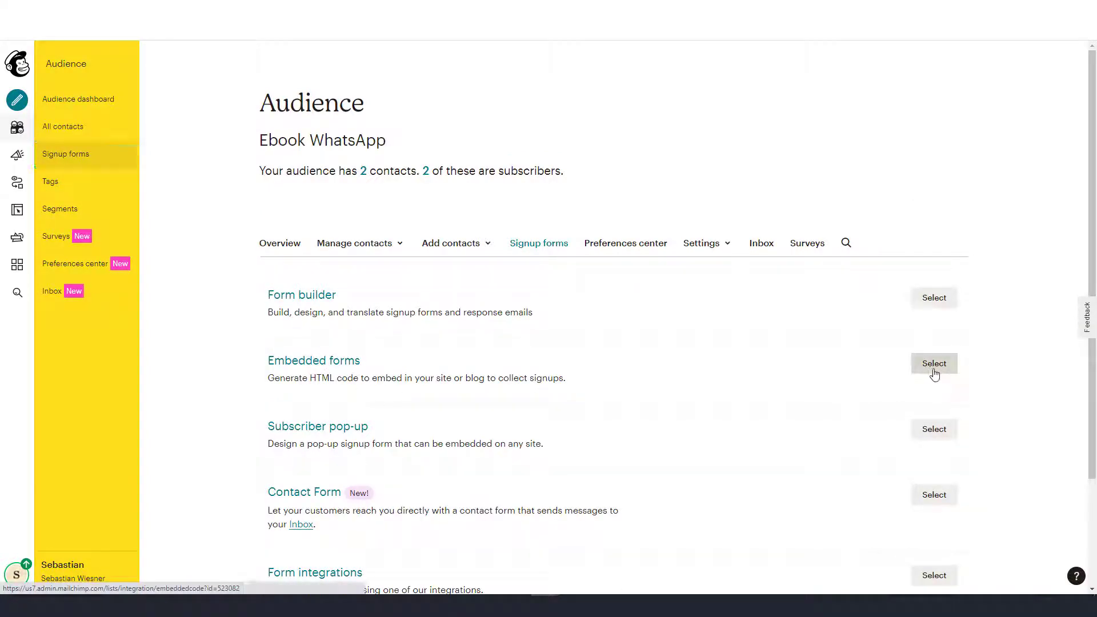
{"action": "scroll", "coordinate": [977, 410], "scroll_direction": "down", "scroll_amount": 2}
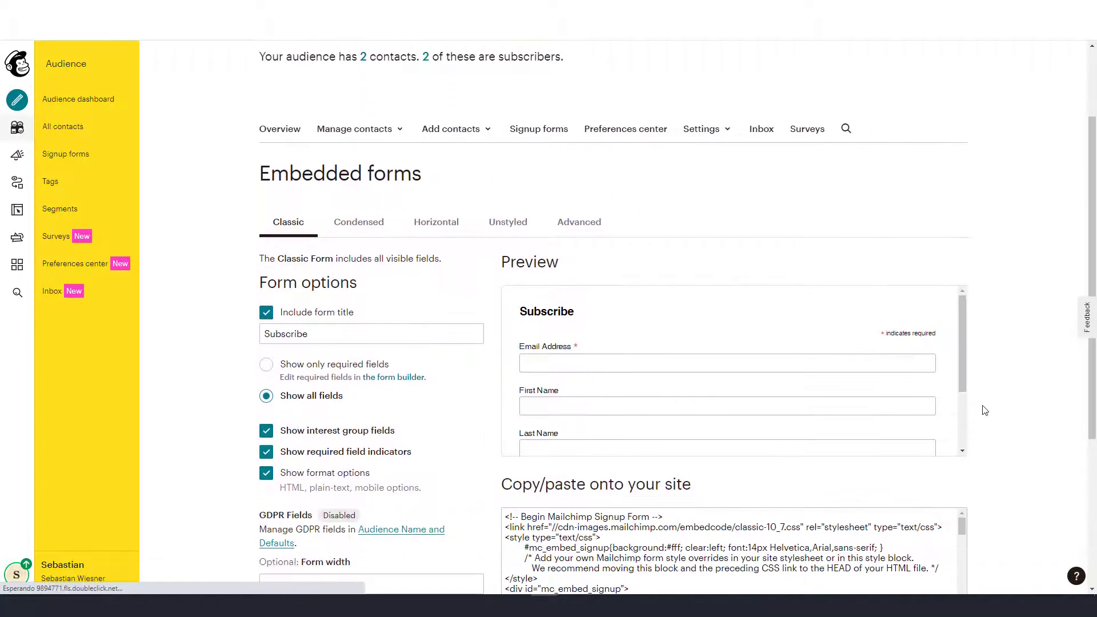
{"action": "scroll", "coordinate": [984, 411], "scroll_direction": "down", "scroll_amount": 1}
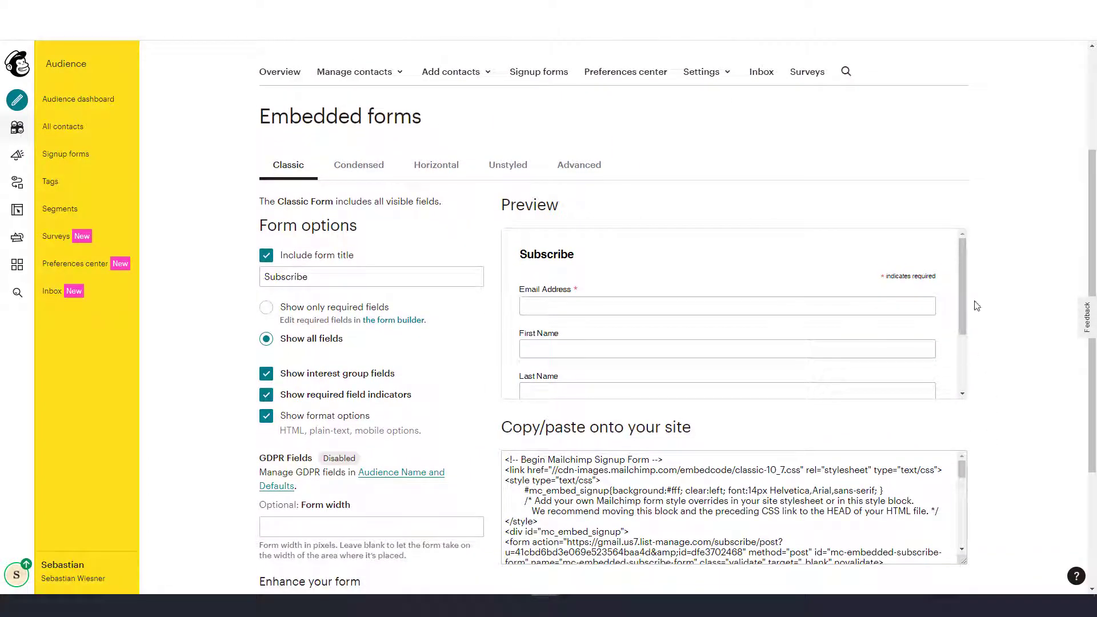
Step: Compare the required-only and all-fields versions of the embedded form, and set it to show only required fields
{"action": "left_click", "coordinate": [268, 310]}
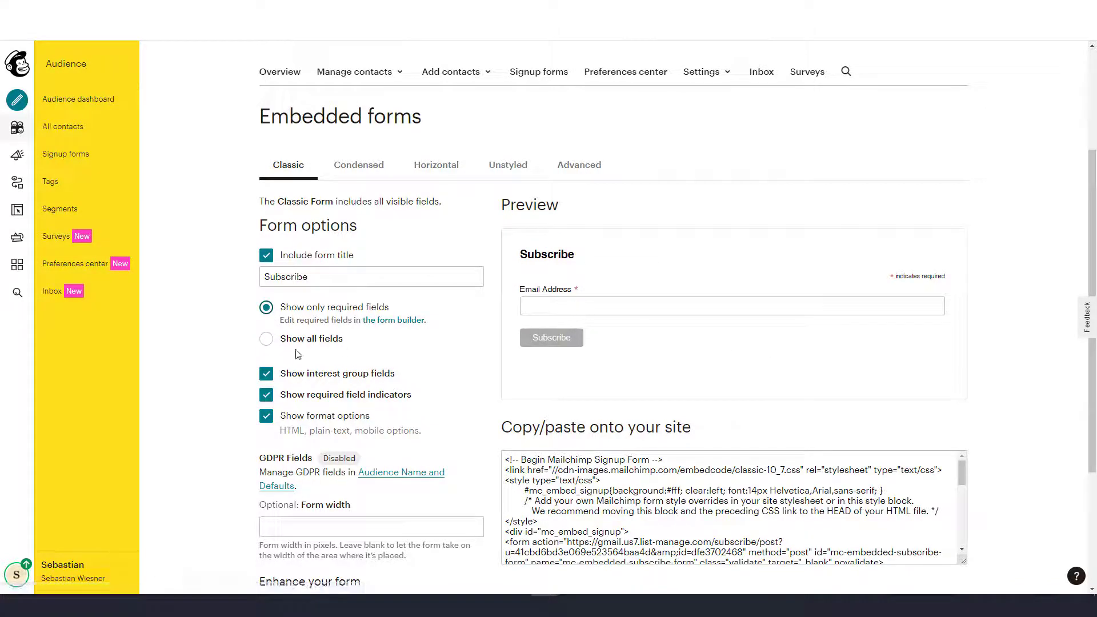
{"action": "left_click", "coordinate": [266, 340]}
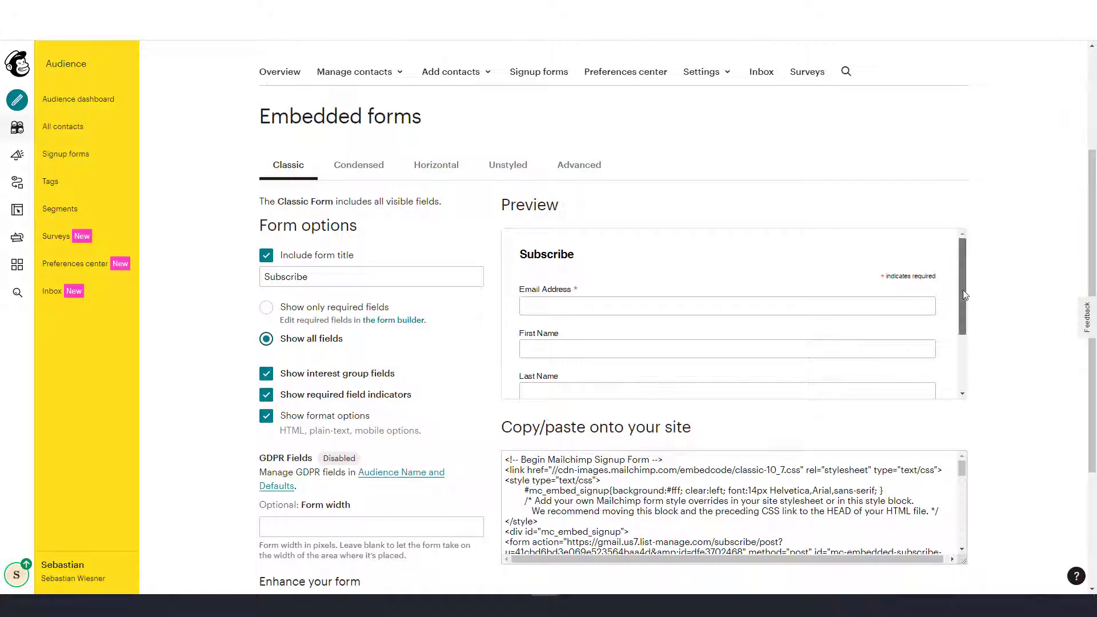
{"action": "left_click_drag", "start_coordinate": [964, 294], "coordinate": [268, 316]}
{"action": "left_click", "coordinate": [267, 311]}
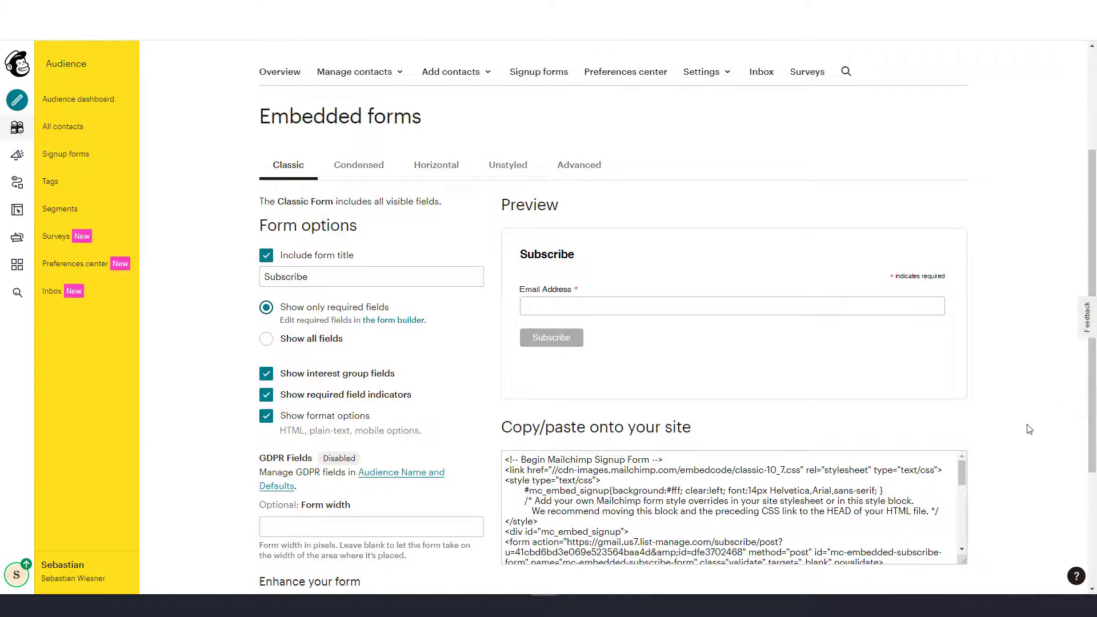
Step: Copy the complete embed code of the signup form, paste it into a blank Notepad document and minimize that window
{"action": "scroll", "coordinate": [1005, 411], "scroll_direction": "down", "scroll_amount": 2}
{"action": "left_click", "coordinate": [963, 359]}
{"action": "left_click", "coordinate": [689, 397]}
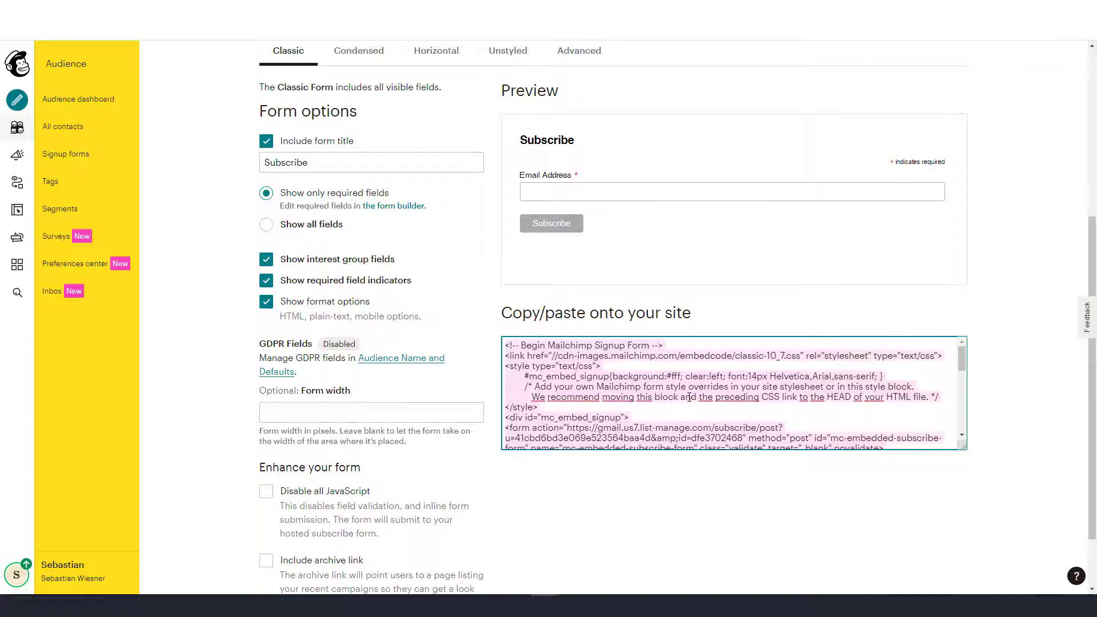
{"action": "right_click", "coordinate": [689, 398]}
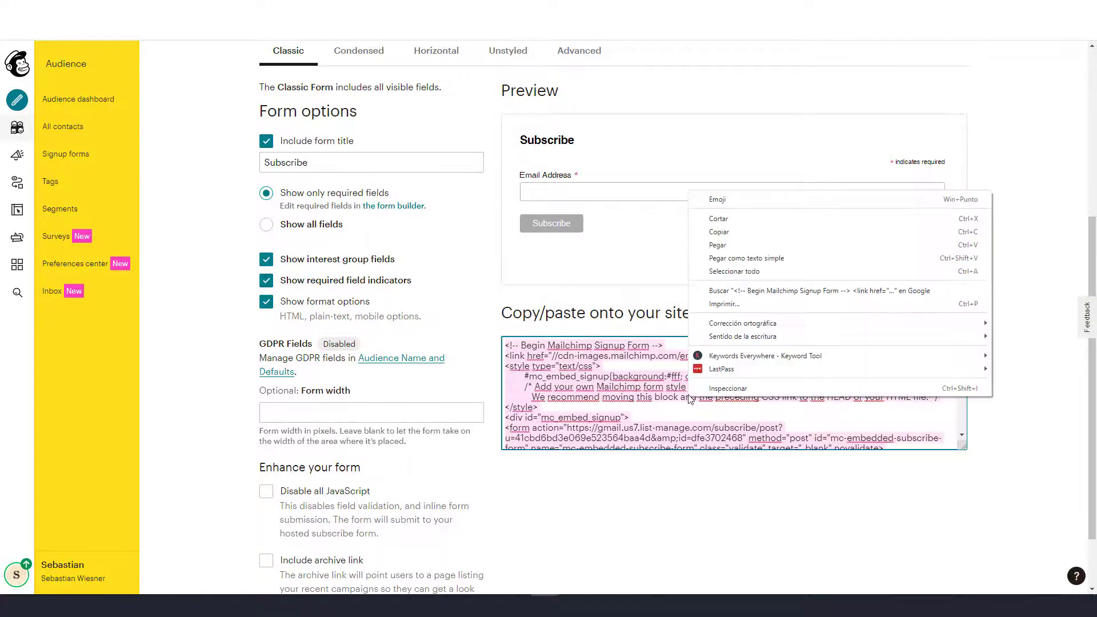
{"action": "left_click", "coordinate": [753, 239]}
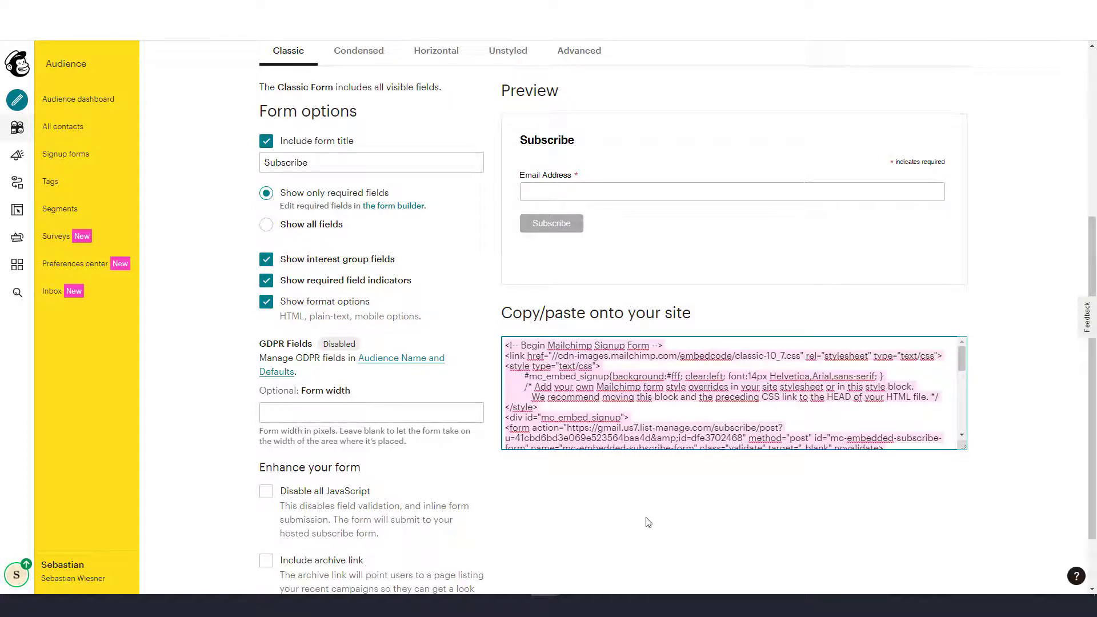
{"action": "key", "text": "alt+Tab"}
{"action": "key", "text": "ctrl+v"}
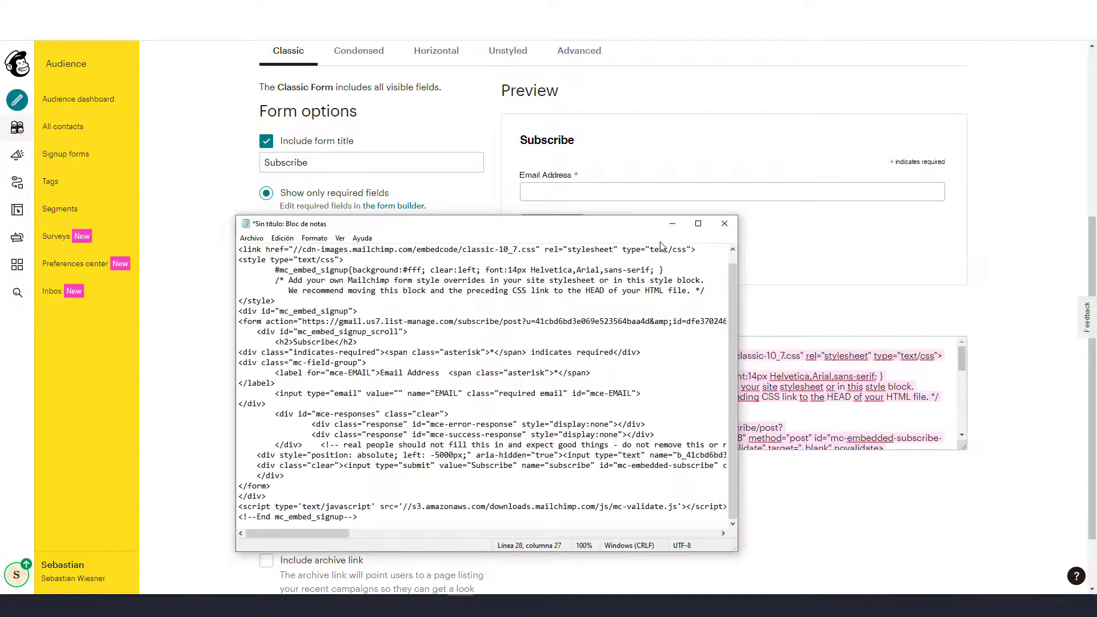
{"action": "left_click", "coordinate": [672, 224]}
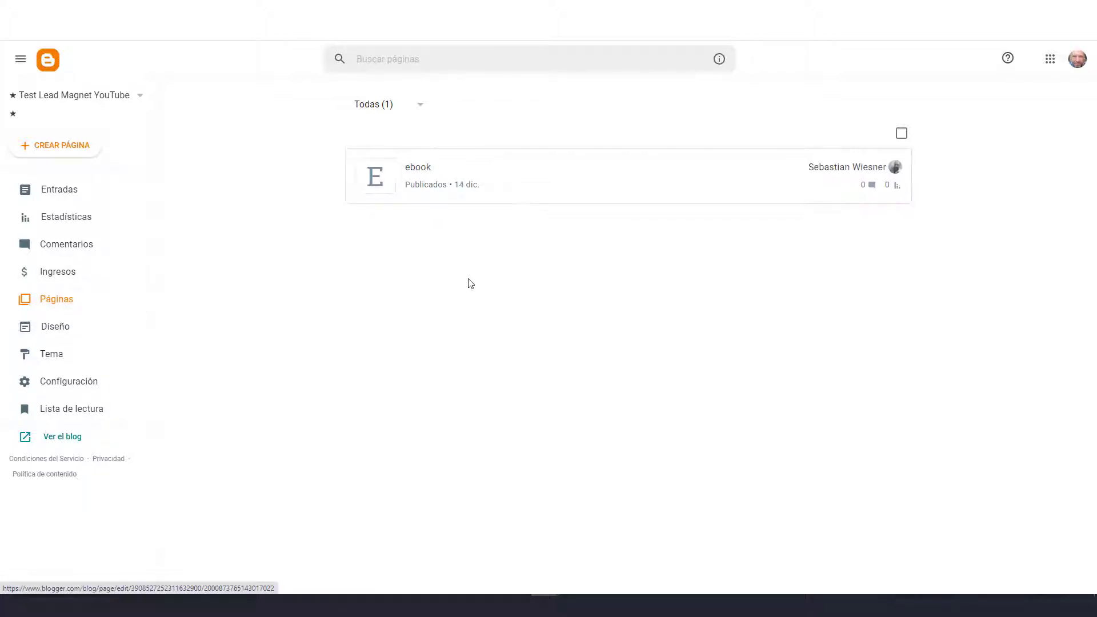
Step: Open the ebook page in Blogger, switch it to HTML view and highlight the whole Mailchimp signup form code
{"action": "left_click", "coordinate": [427, 170]}
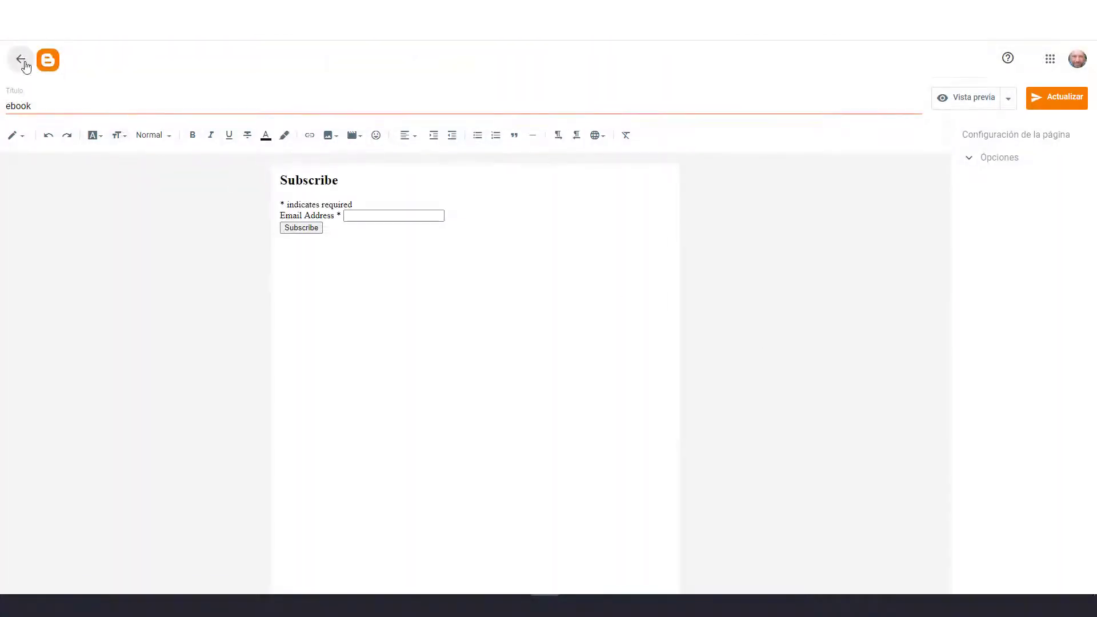
{"action": "left_click", "coordinate": [22, 59]}
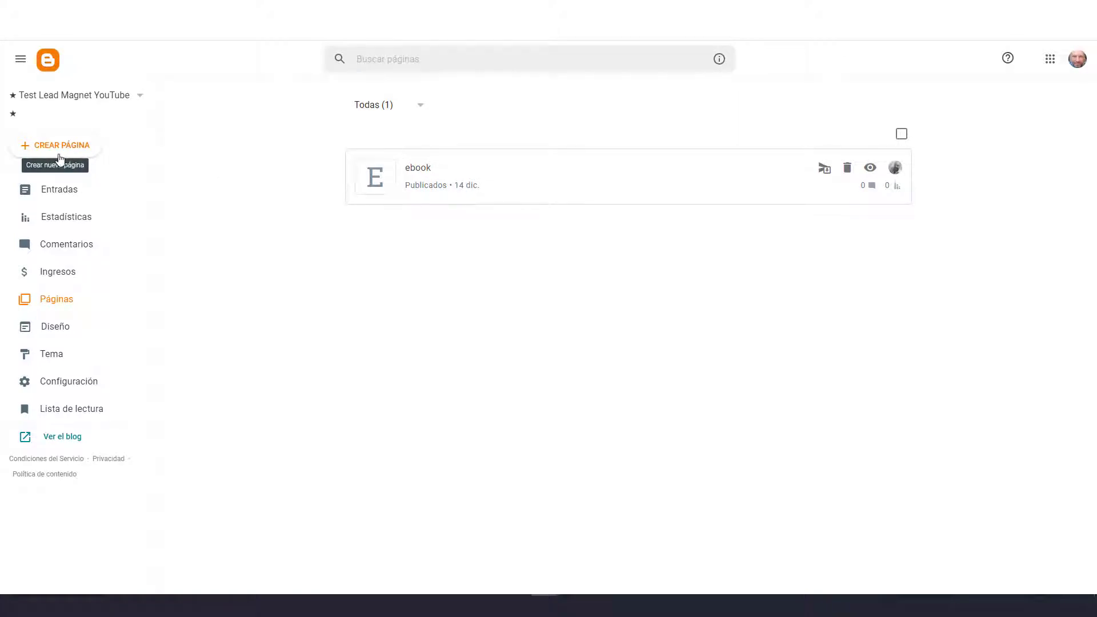
{"action": "left_click", "coordinate": [416, 188]}
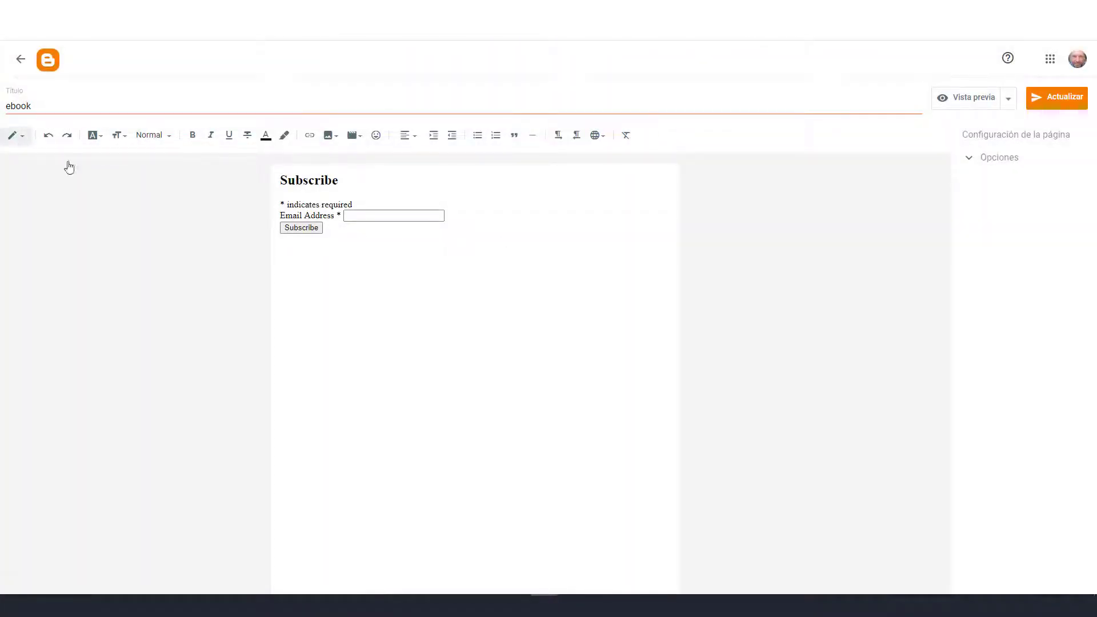
{"action": "left_click", "coordinate": [24, 138]}
{"action": "left_click", "coordinate": [24, 144]}
{"action": "left_click", "coordinate": [24, 138]}
{"action": "left_click", "coordinate": [46, 113]}
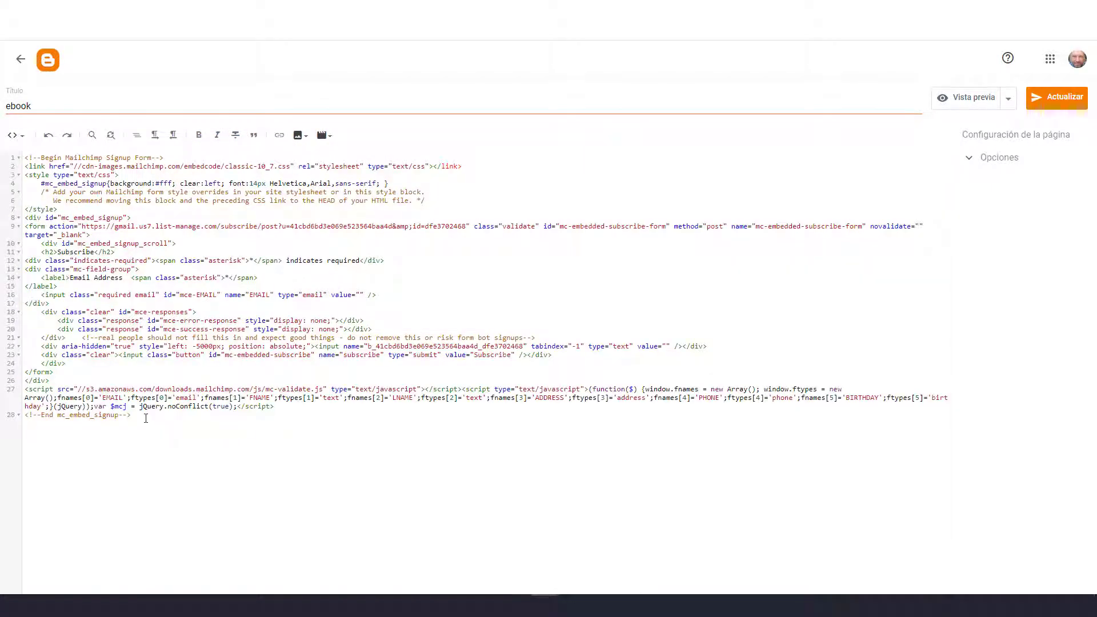
{"action": "left_click_drag", "start_coordinate": [146, 418], "coordinate": [5, 140]}
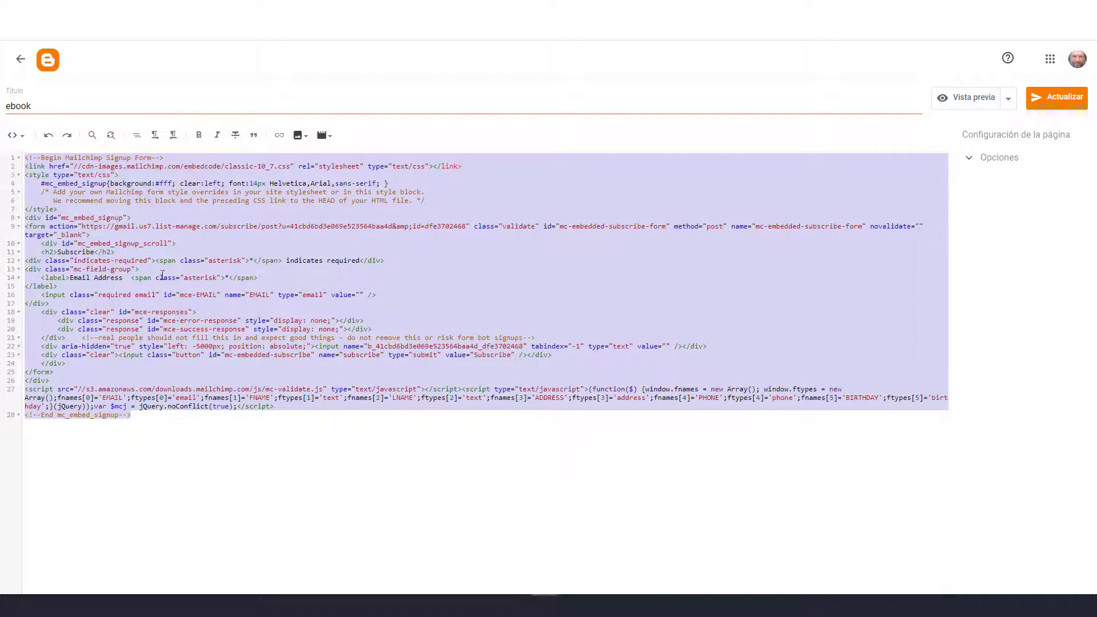
Step: Switch the ebook page from HTML back to compose view, accepting the mode change
{"action": "left_click", "coordinate": [16, 136]}
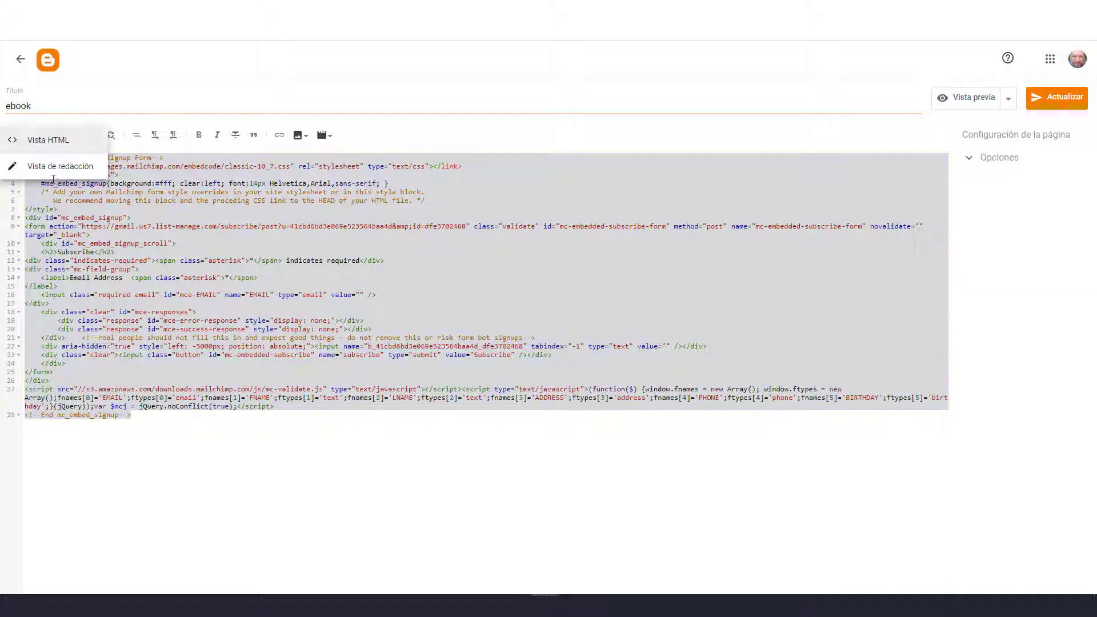
{"action": "key", "text": "Return"}
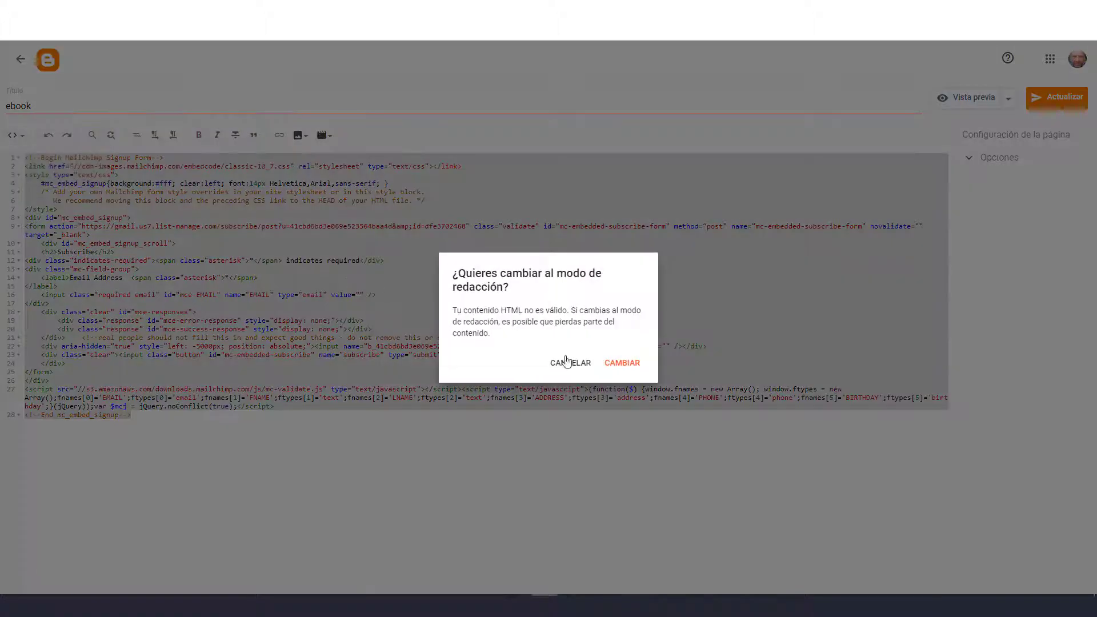
{"action": "left_click", "coordinate": [571, 363]}
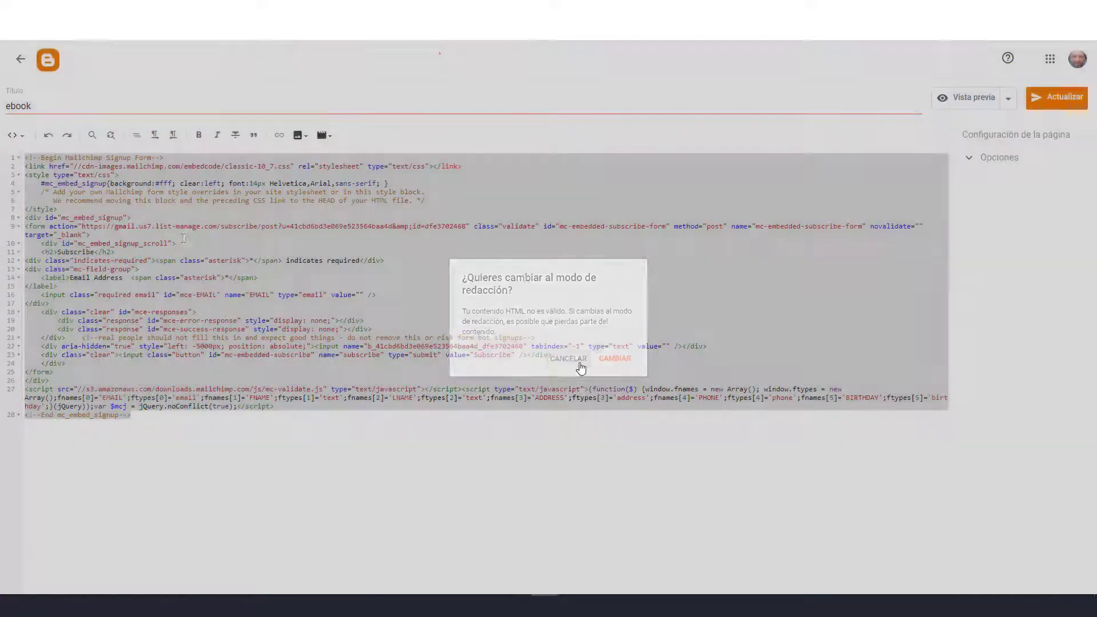
{"action": "left_click", "coordinate": [16, 135]}
{"action": "left_click", "coordinate": [91, 167]}
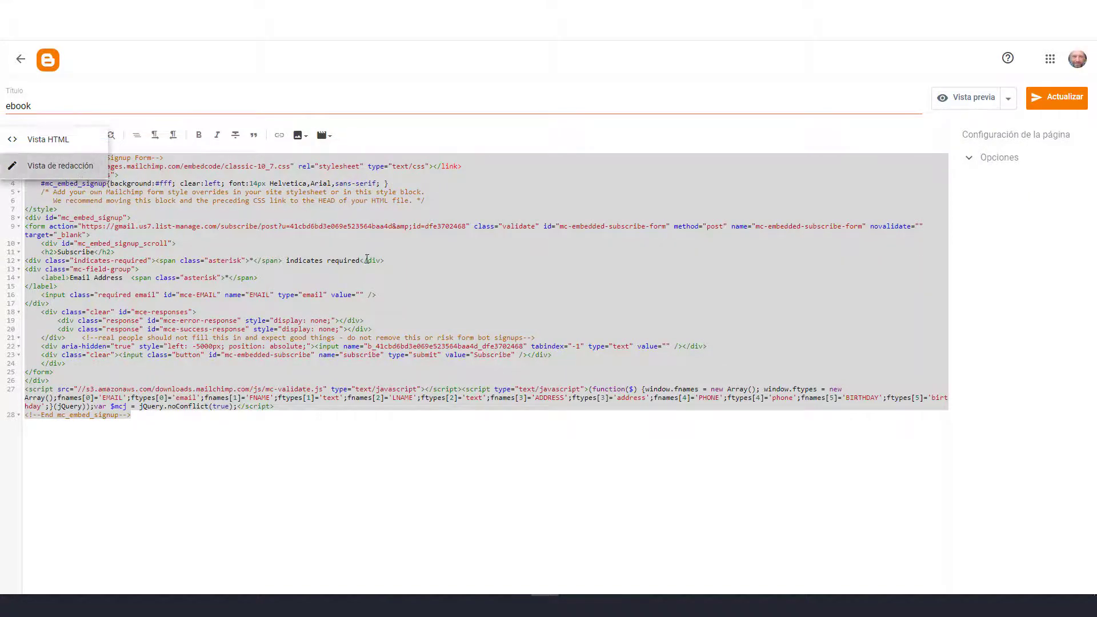
{"action": "left_click", "coordinate": [628, 363]}
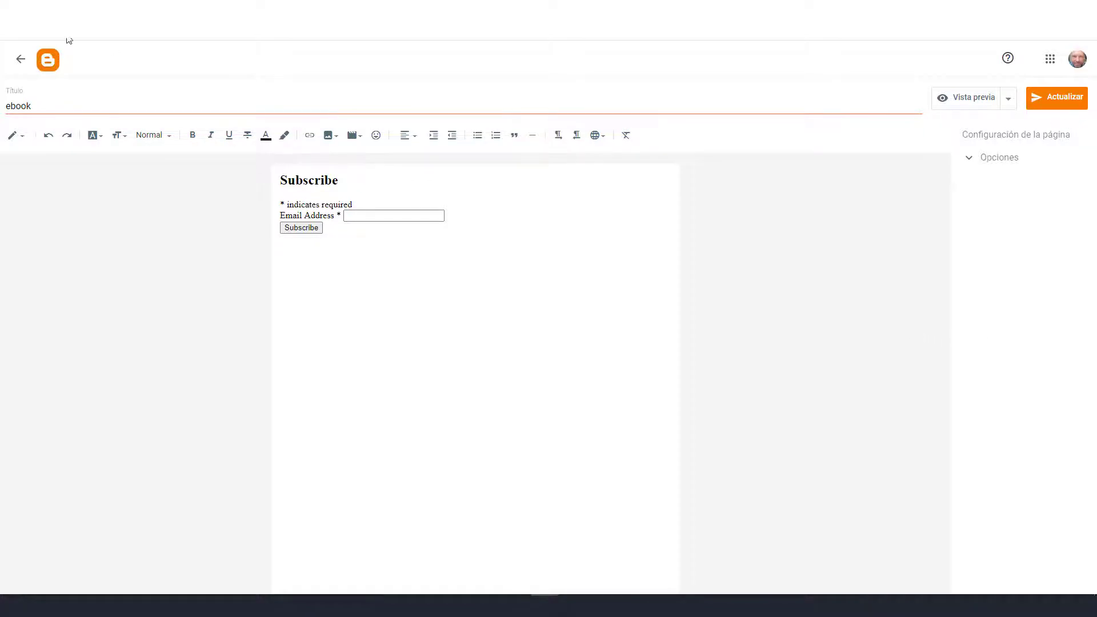
Step: Return to the page list, view the published ebook page, check the signup form's email field and close the page
{"action": "left_click", "coordinate": [17, 60]}
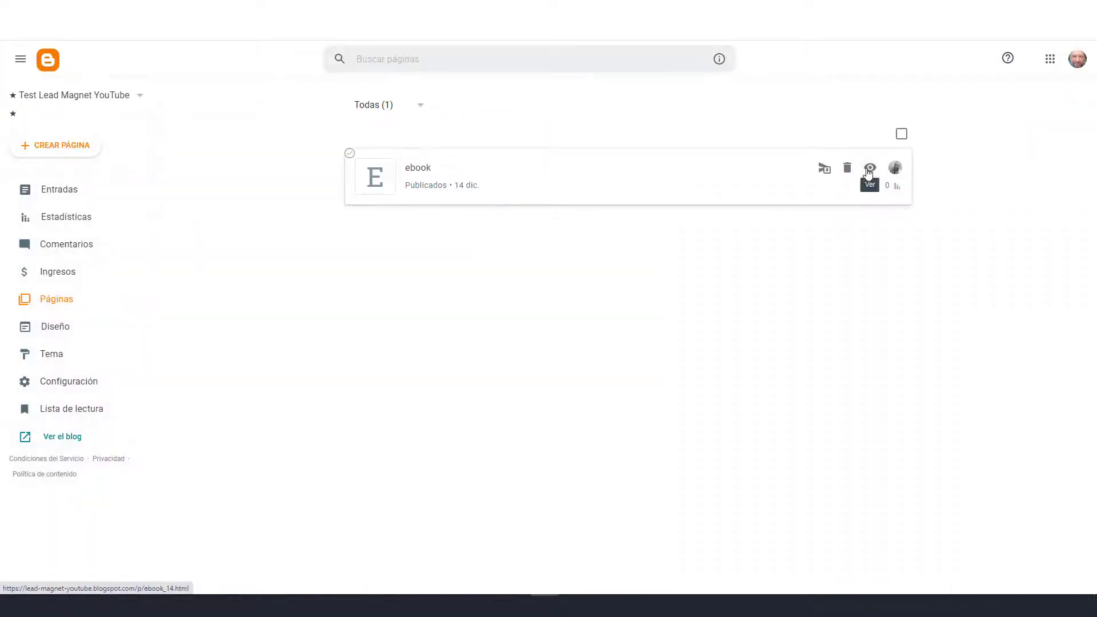
{"action": "left_click", "coordinate": [870, 169]}
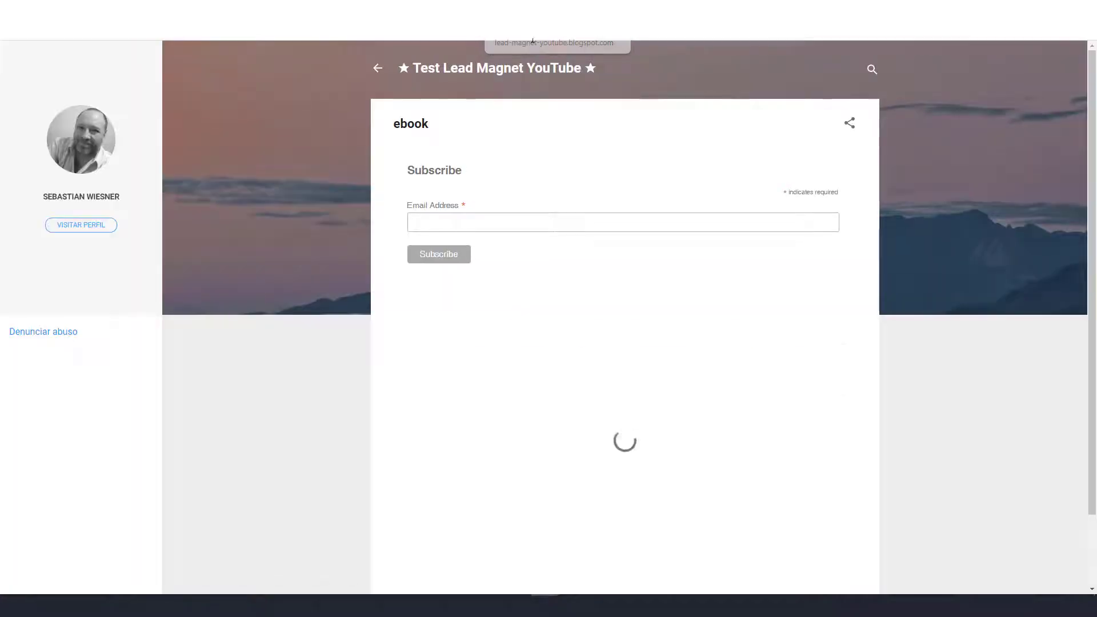
{"action": "left_click", "coordinate": [461, 224]}
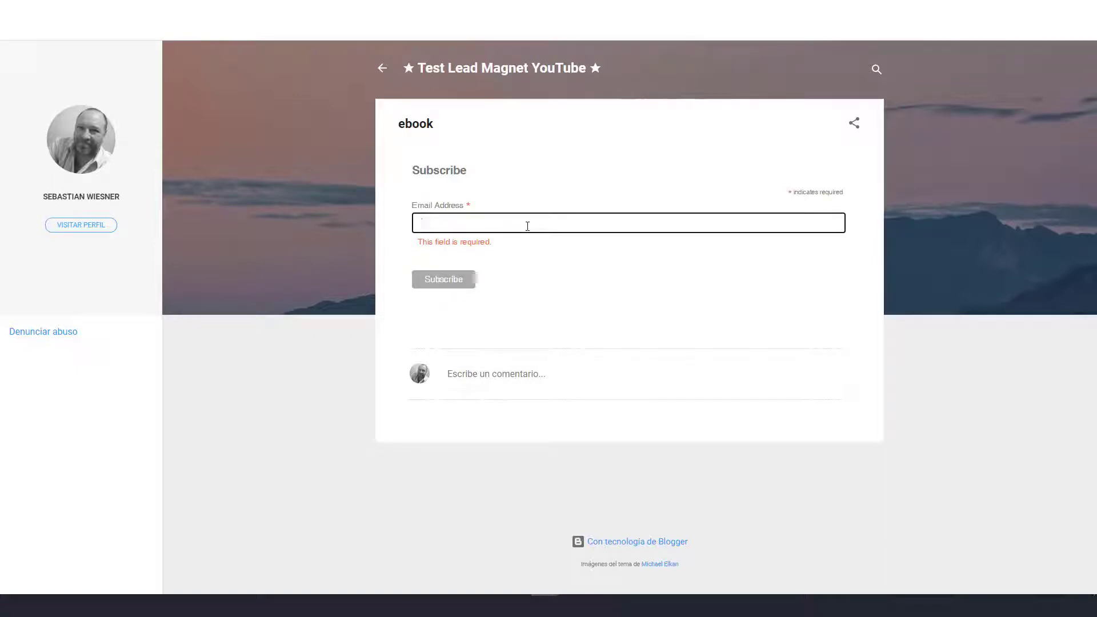
{"action": "key", "text": "ctrl+w"}
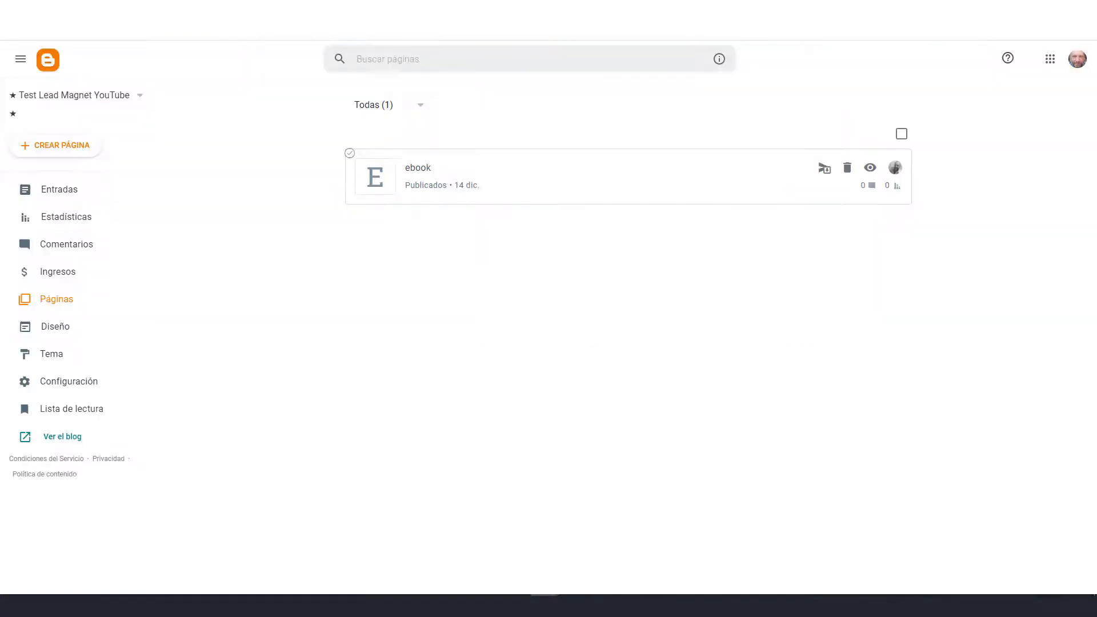
Step: Switch to Mailchimp, examine the single-email setup of the Welcome new subscribers classic automation, and leave without creating it
{"action": "key", "text": "ctrl+Tab"}
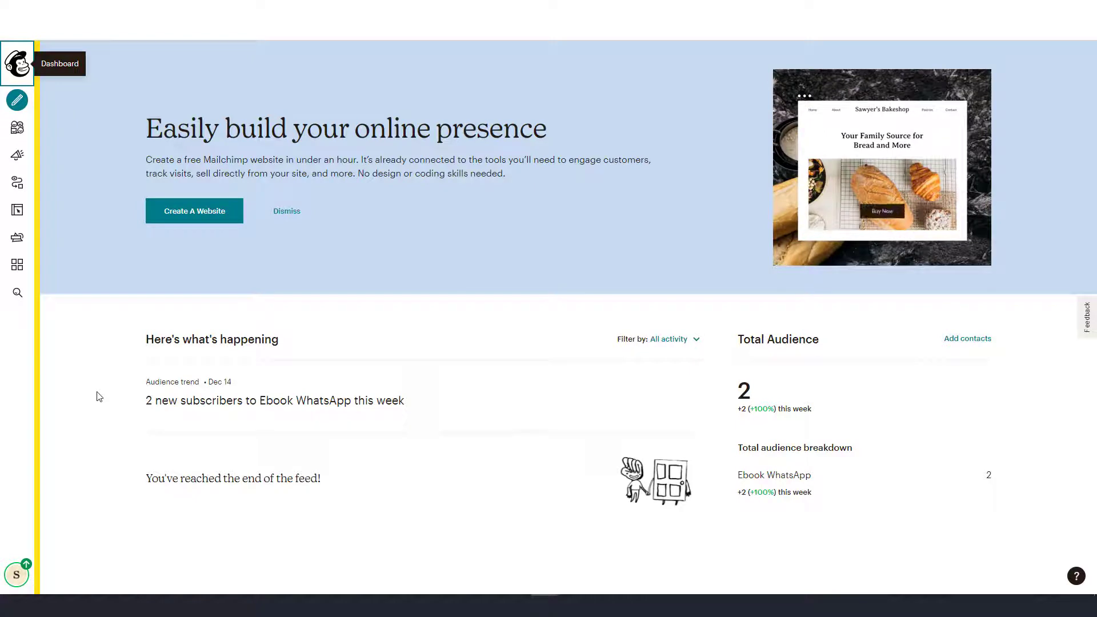
{"action": "left_click", "coordinate": [17, 186]}
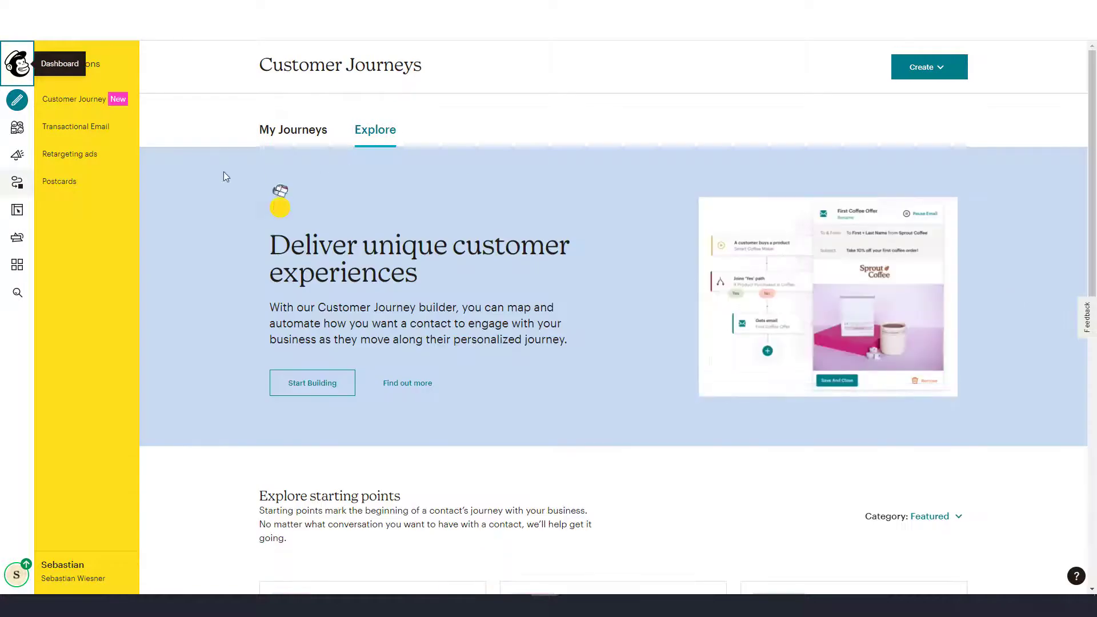
{"action": "left_click", "coordinate": [946, 76]}
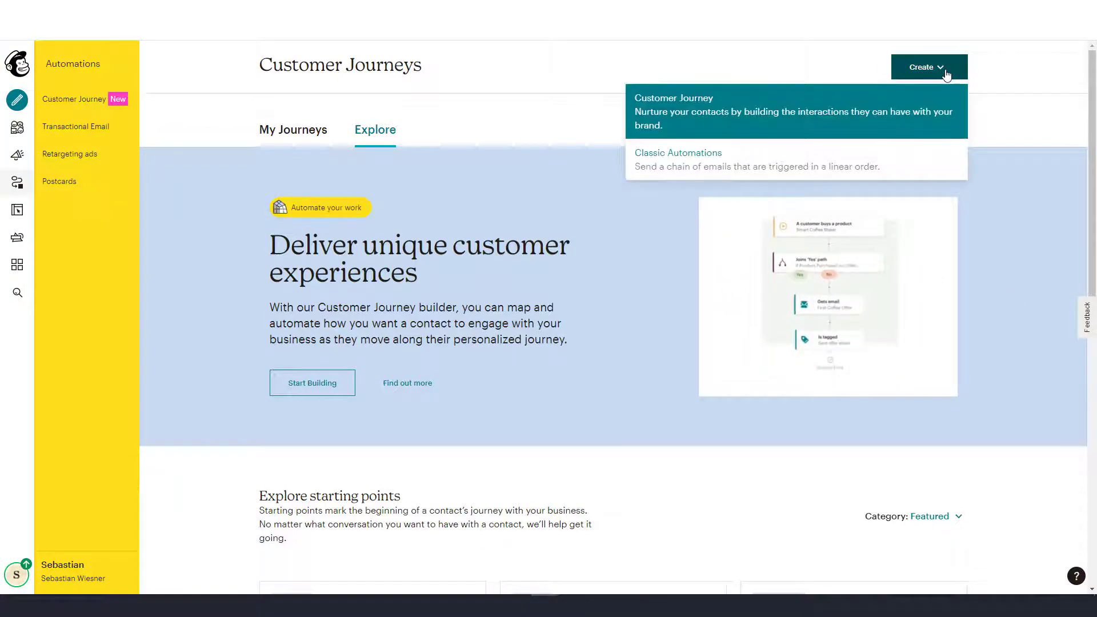
{"action": "left_click", "coordinate": [700, 167]}
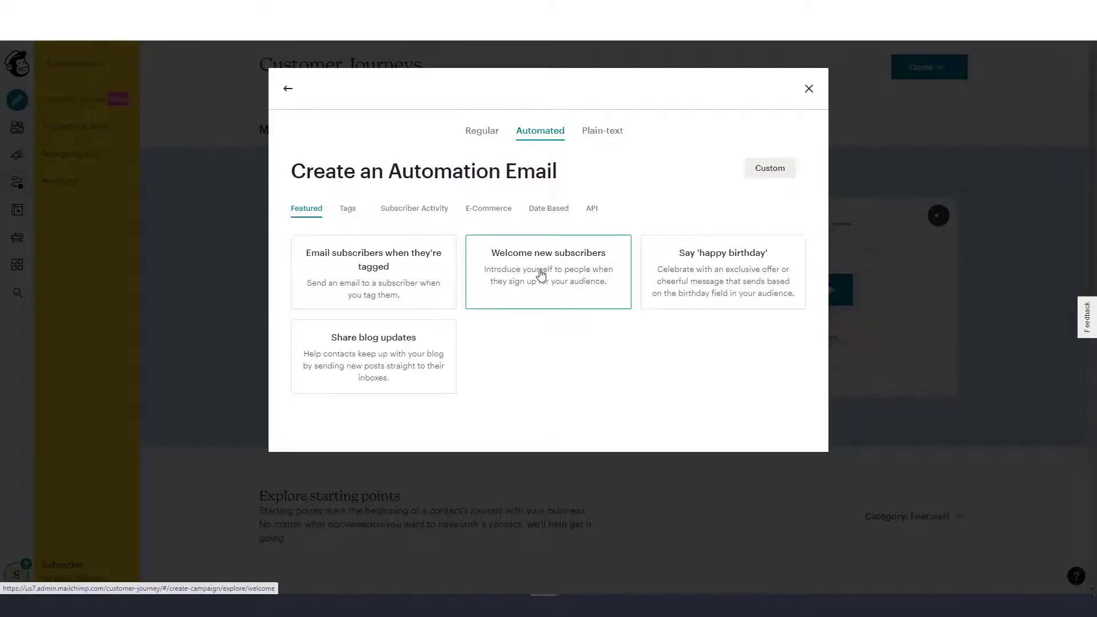
{"action": "left_click", "coordinate": [590, 276]}
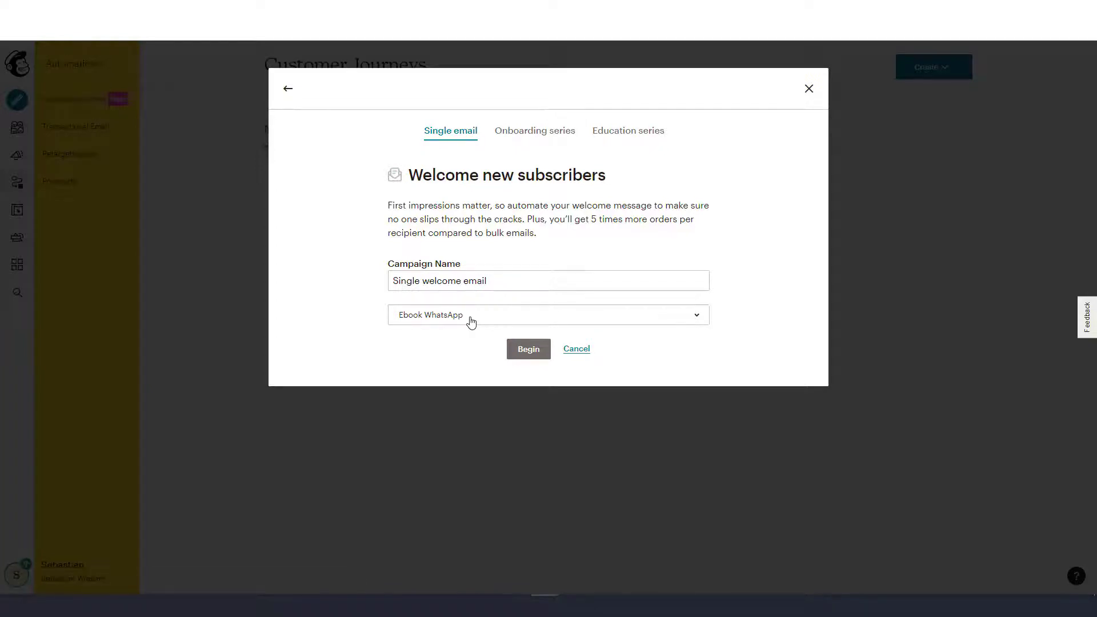
{"action": "left_click", "coordinate": [578, 350]}
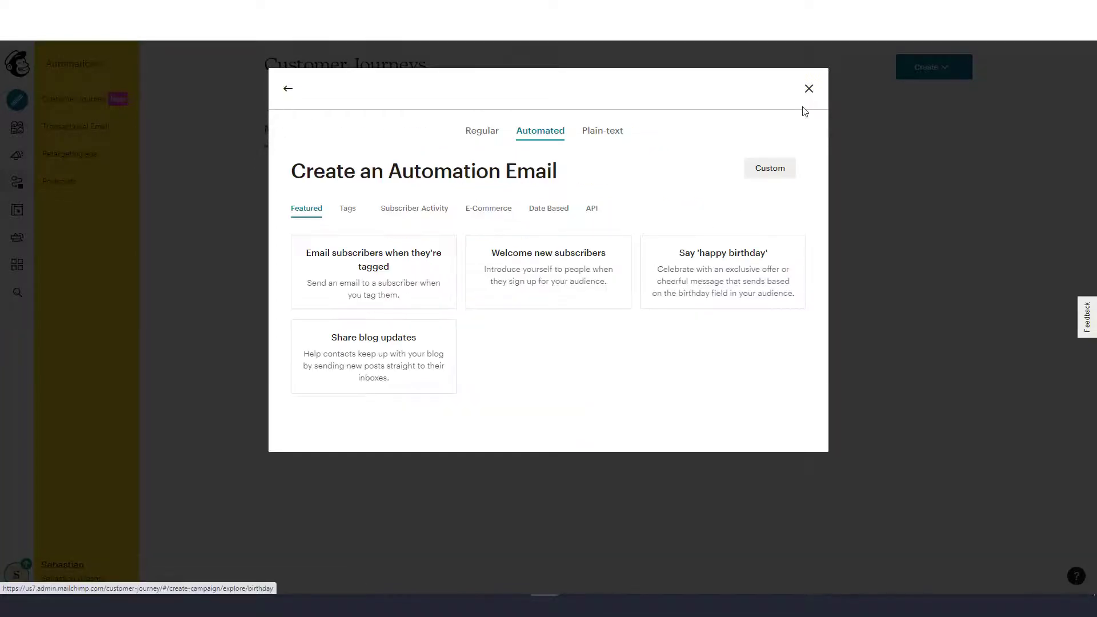
{"action": "left_click", "coordinate": [808, 89]}
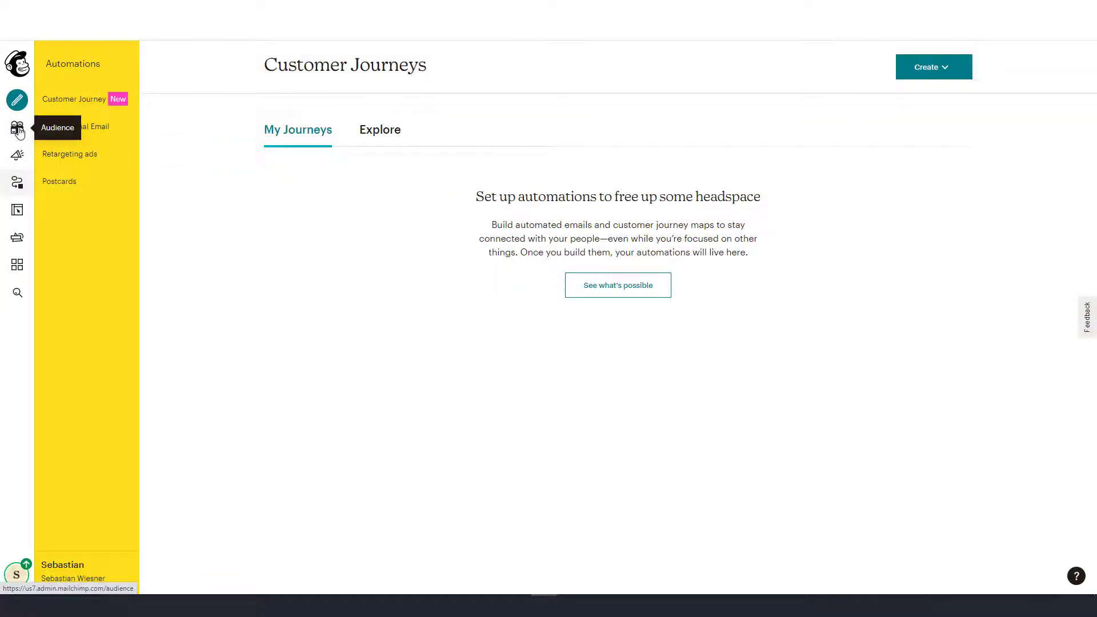
Step: Examine the audience dashboard of the Ebook WhatsApp audience, including its contacts, recent growth and tags
{"action": "left_click", "coordinate": [17, 128]}
{"action": "scroll", "coordinate": [633, 472], "scroll_direction": "down", "scroll_amount": 2}
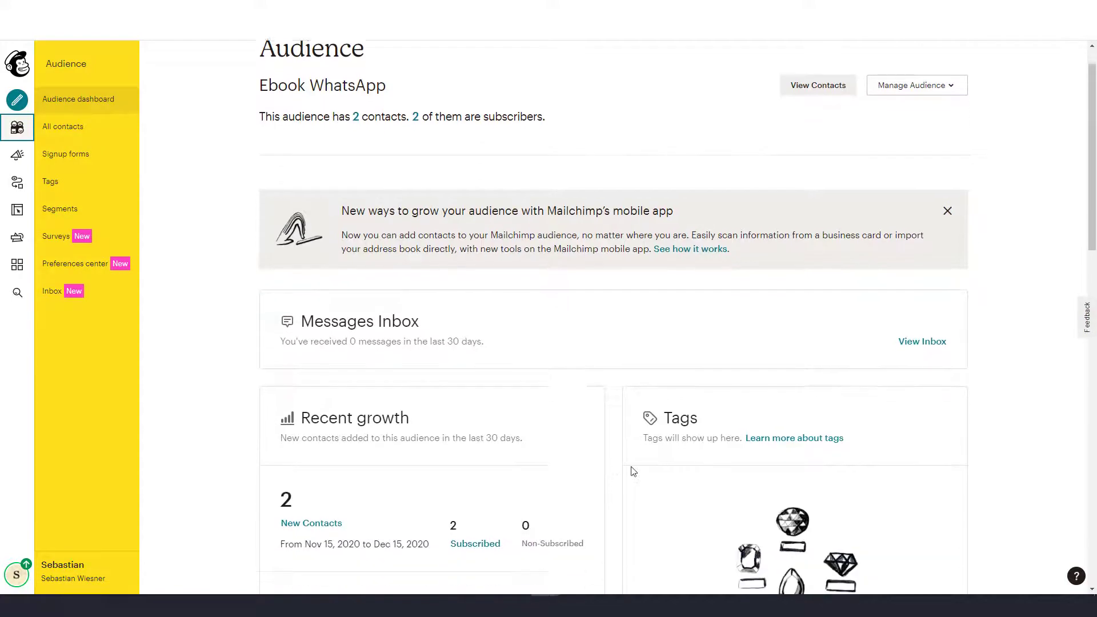
{"action": "scroll", "coordinate": [700, 464], "scroll_direction": "down", "scroll_amount": 3}
{"action": "scroll", "coordinate": [701, 462], "scroll_direction": "down", "scroll_amount": 4}
{"action": "scroll", "coordinate": [701, 463], "scroll_direction": "up", "scroll_amount": 5}
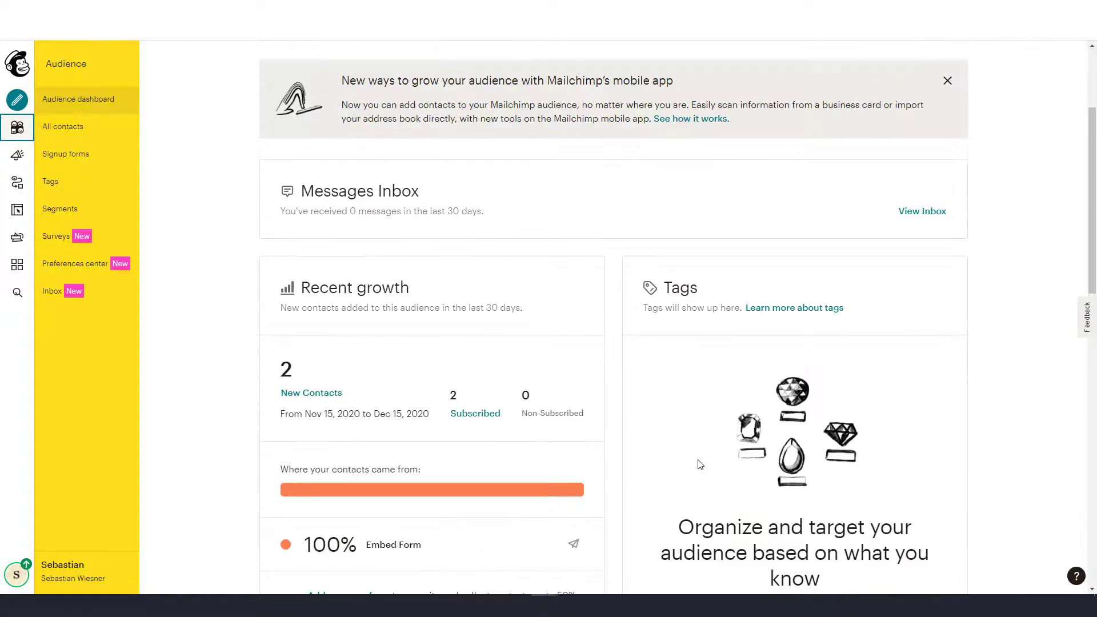
{"action": "scroll", "coordinate": [497, 392], "scroll_direction": "up", "scroll_amount": 3}
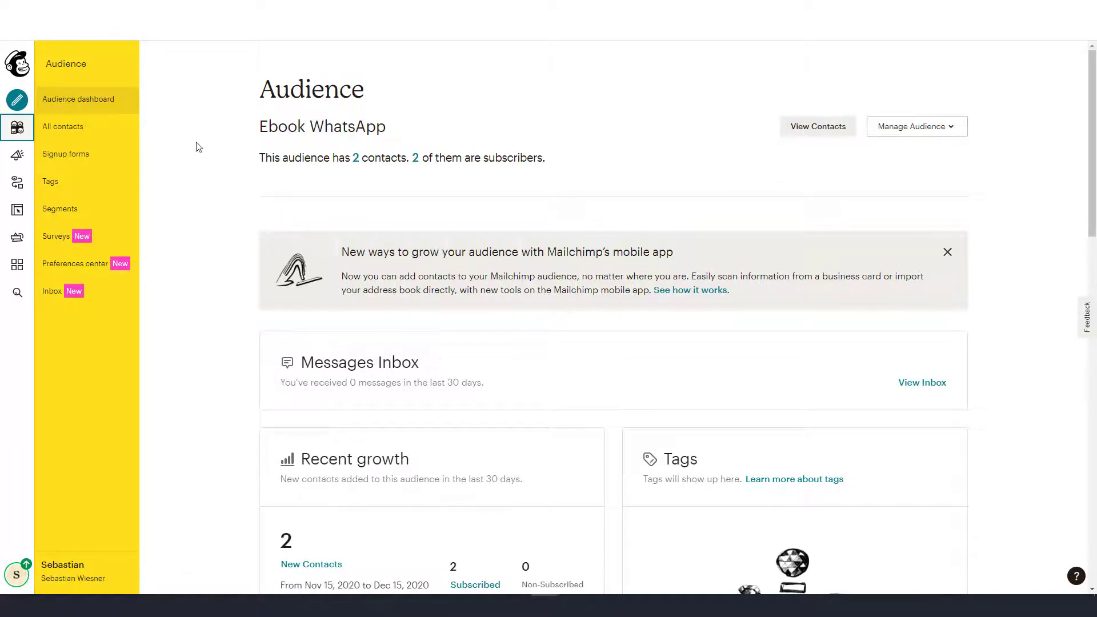
Step: Create a Welcome new subscribers classic automation as a single email named Single welcome email for the Ebook WhatsApp audience
{"action": "left_click", "coordinate": [17, 183]}
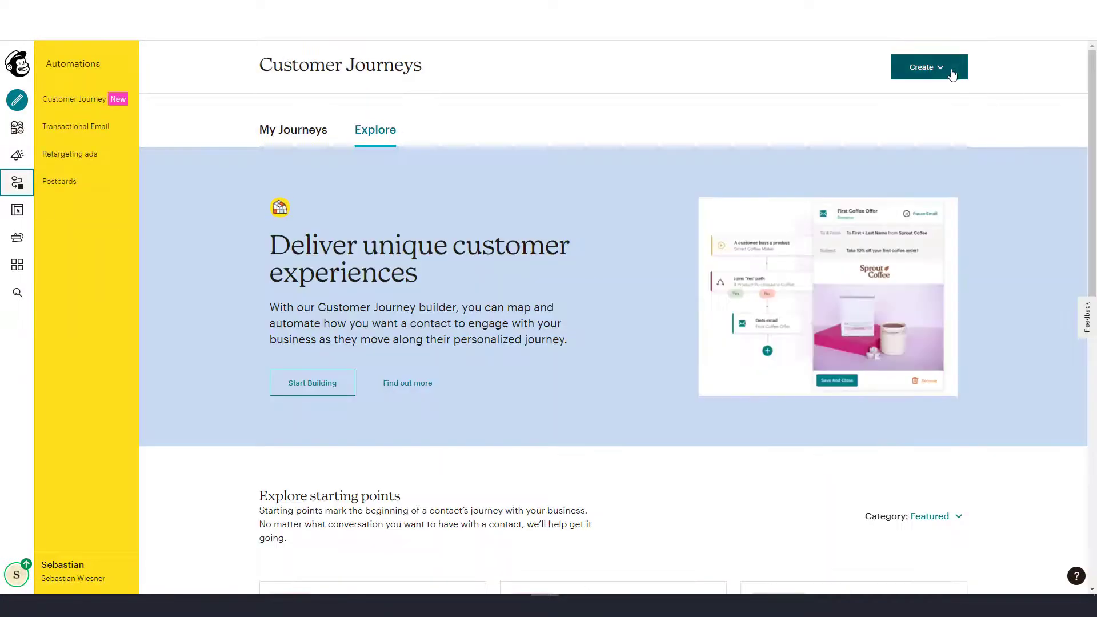
{"action": "left_click", "coordinate": [951, 75]}
{"action": "left_click", "coordinate": [703, 167]}
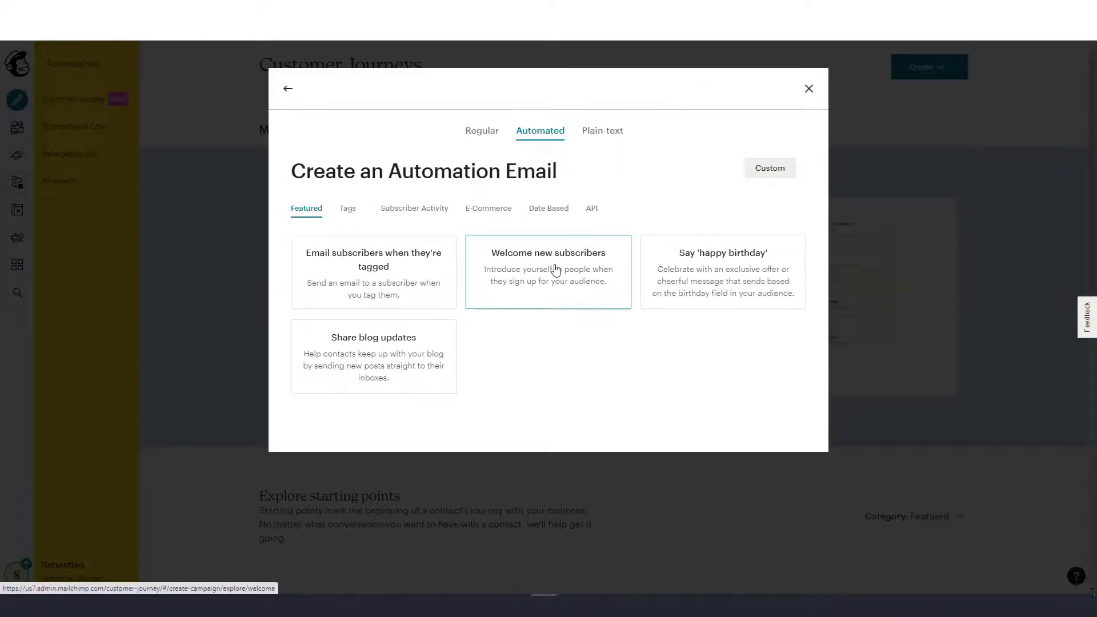
{"action": "left_click", "coordinate": [555, 268]}
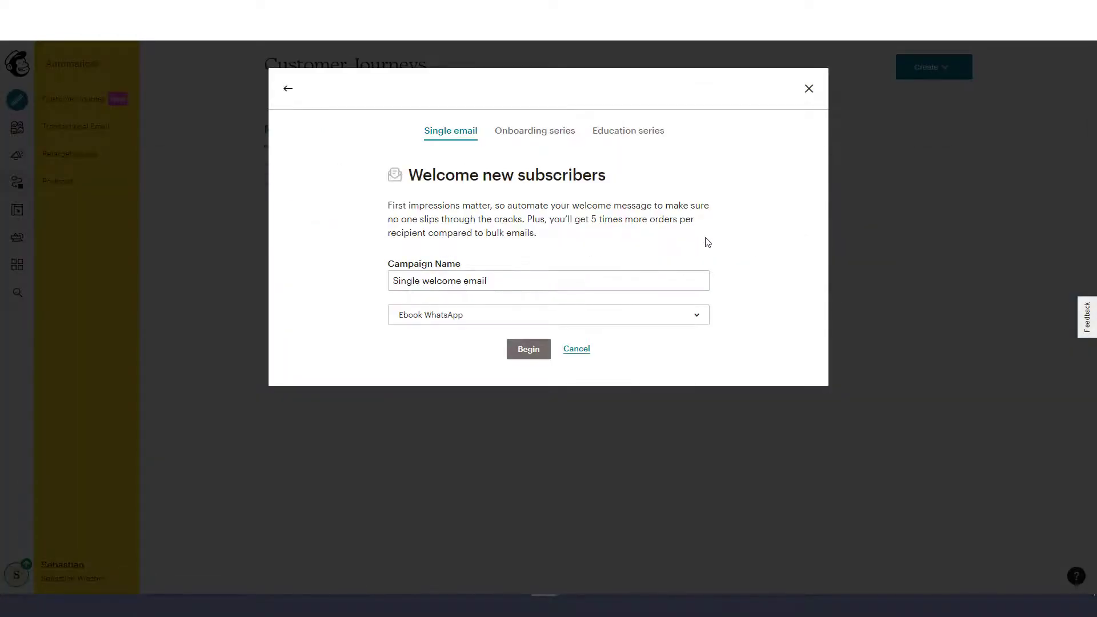
{"action": "left_click", "coordinate": [461, 323]}
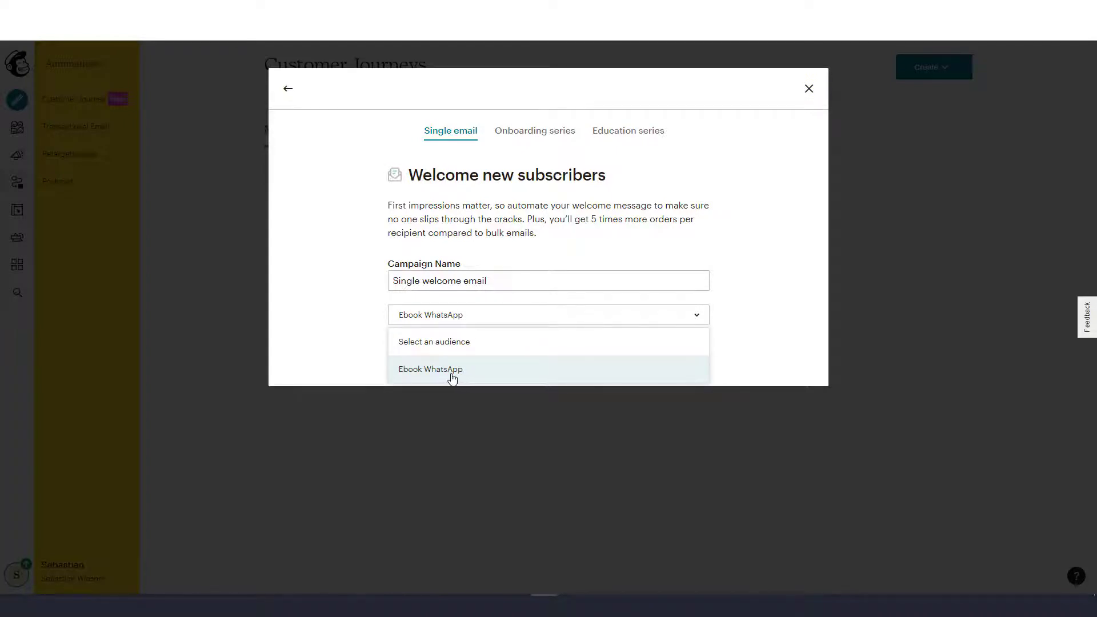
{"action": "left_click", "coordinate": [339, 350]}
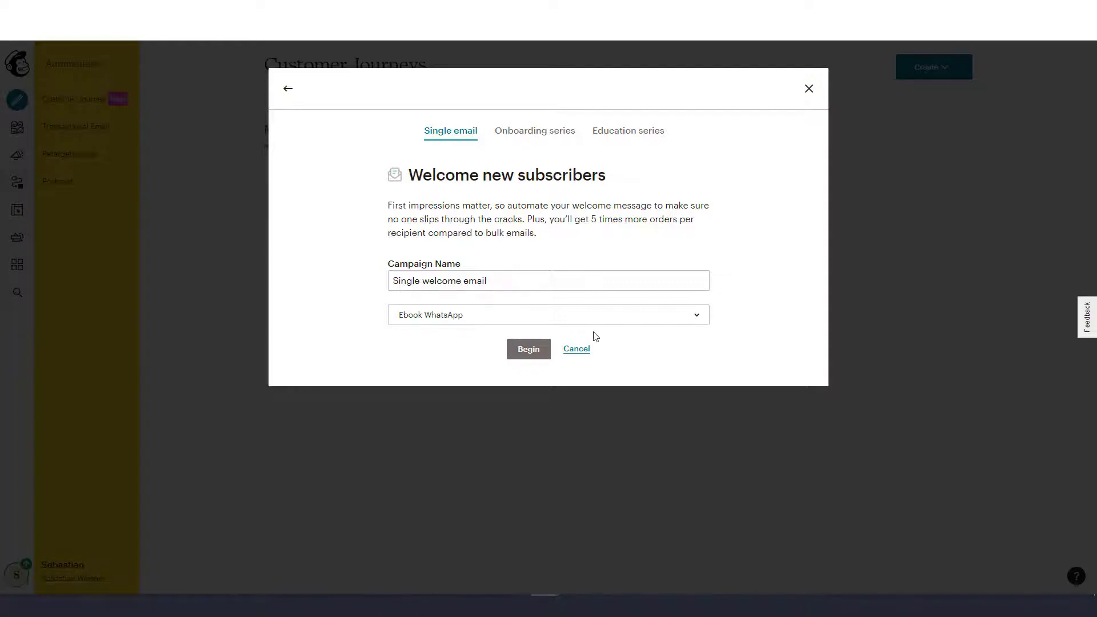
{"action": "left_click", "coordinate": [526, 349]}
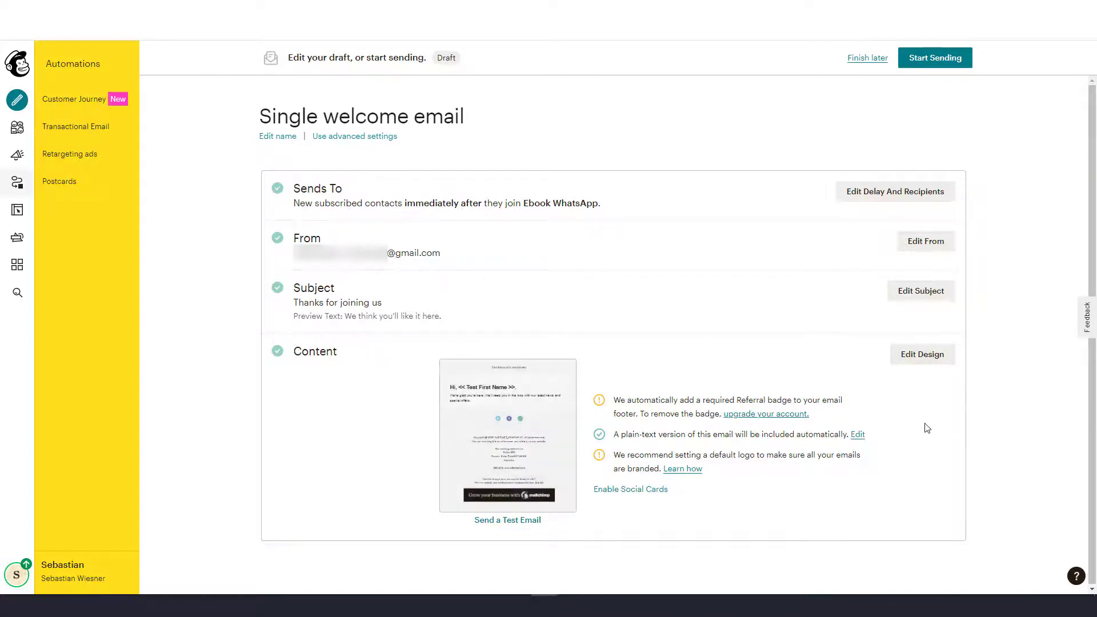
Step: Open the welcome email's design and replace the body text under the greeting with "Gracias por tu Registro. Aquí está tu regalo:"
{"action": "mouse_move", "coordinate": [565, 398]}
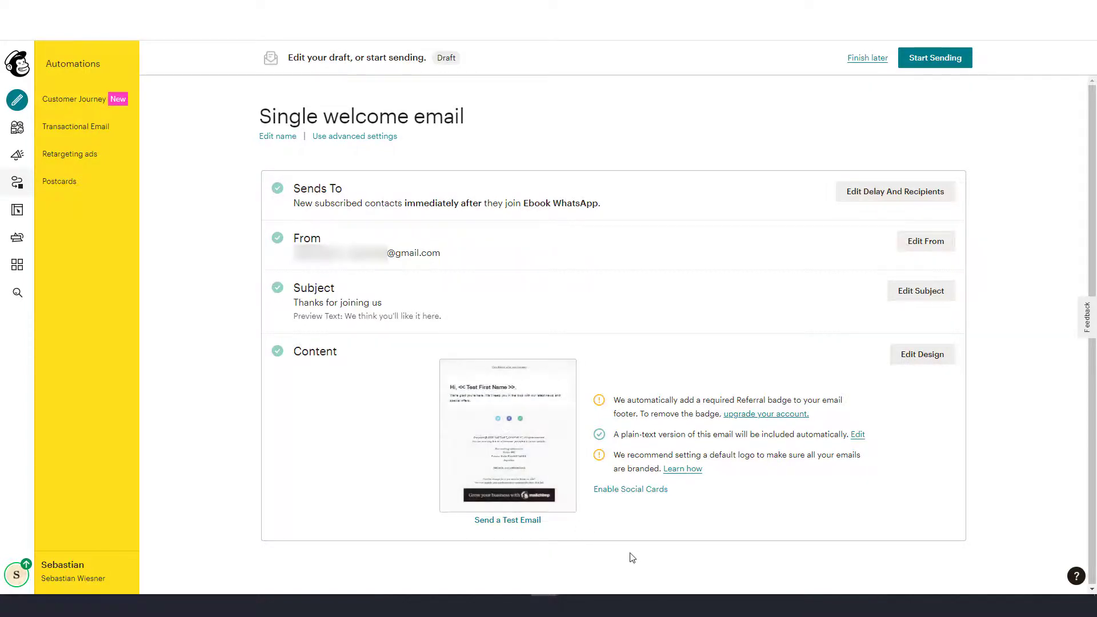
{"action": "left_click", "coordinate": [928, 361]}
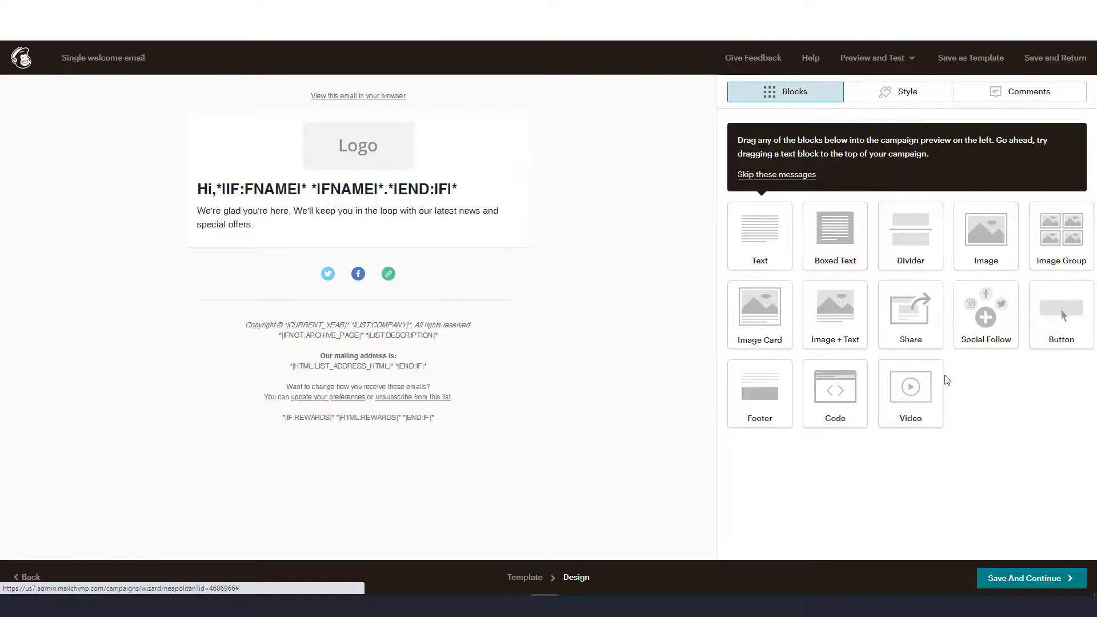
{"action": "mouse_move", "coordinate": [265, 240]}
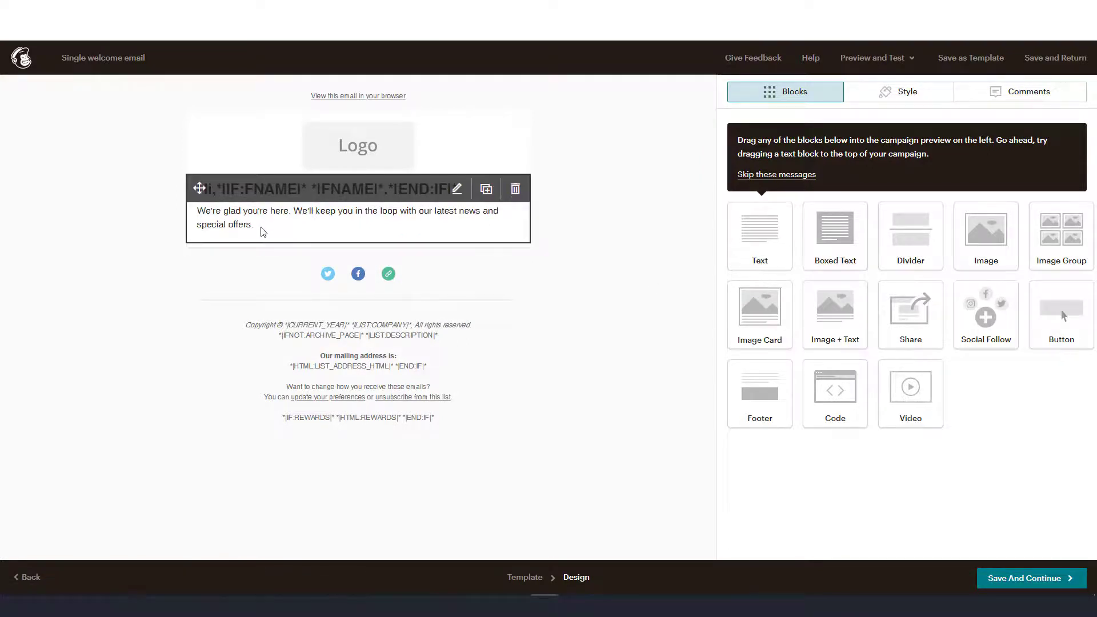
{"action": "left_click", "coordinate": [507, 235]}
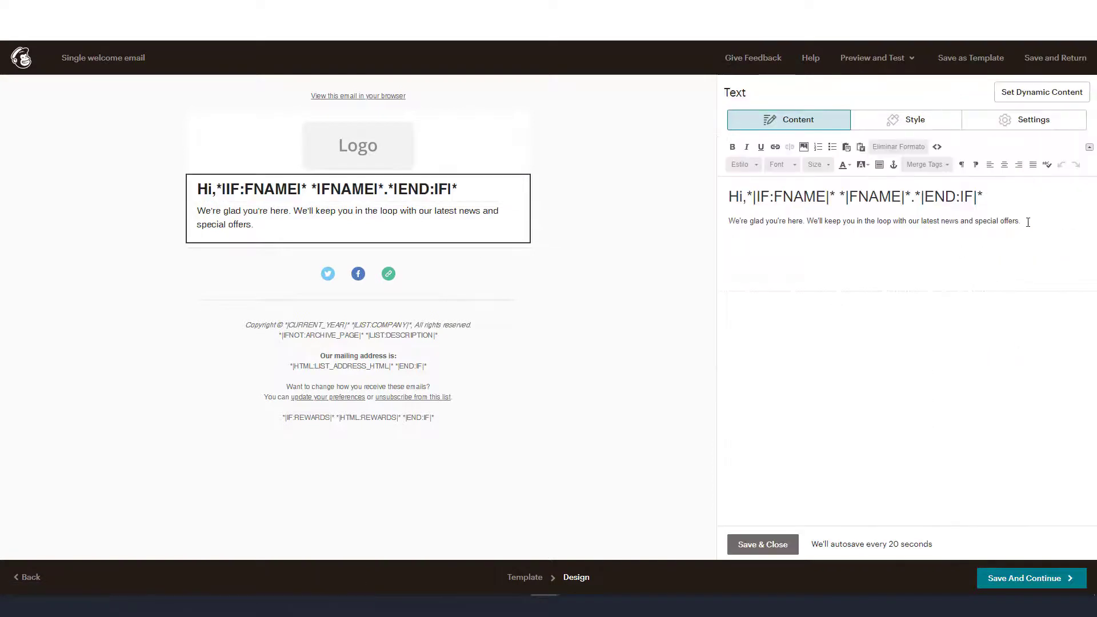
{"action": "left_click_drag", "start_coordinate": [1027, 222], "coordinate": [713, 230]}
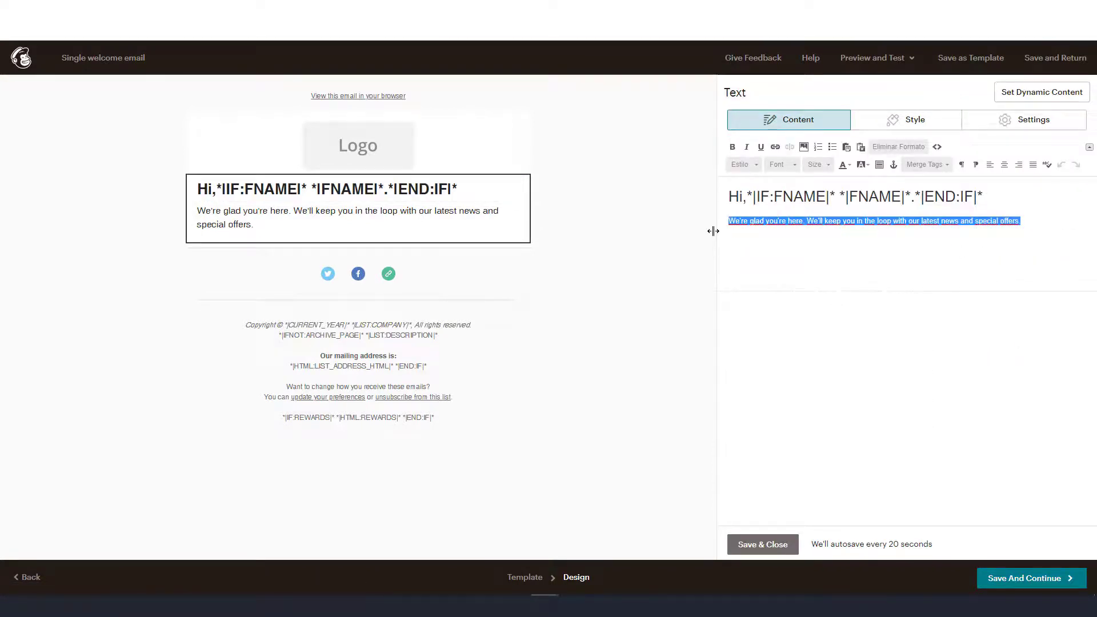
{"action": "type", "text": "Gracias "}
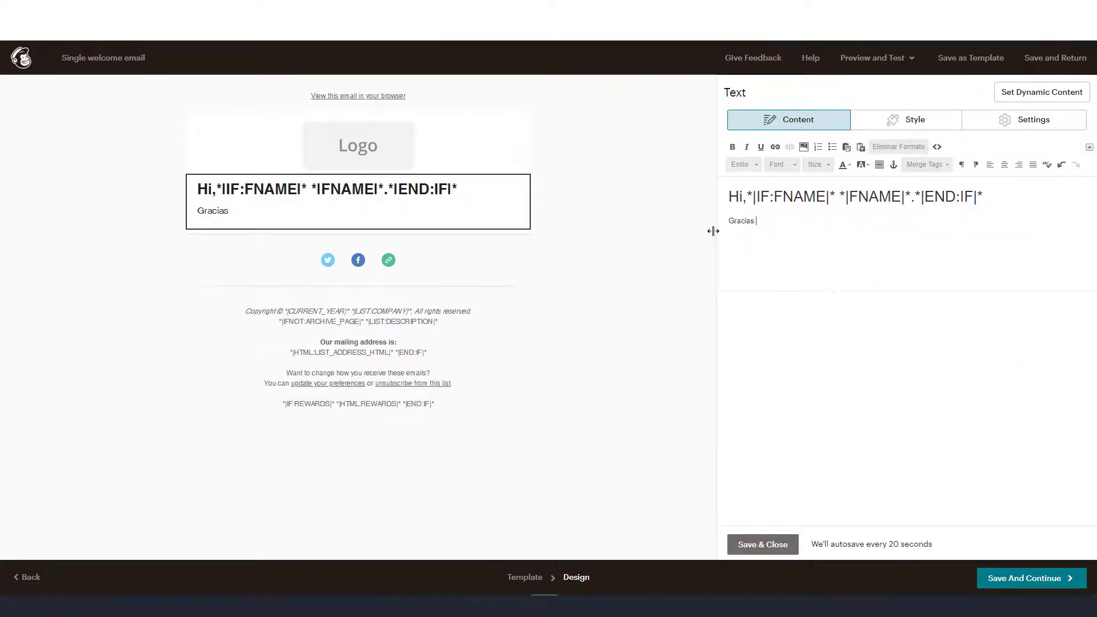
{"action": "type", "text": "por tu Registro. Aqui"}
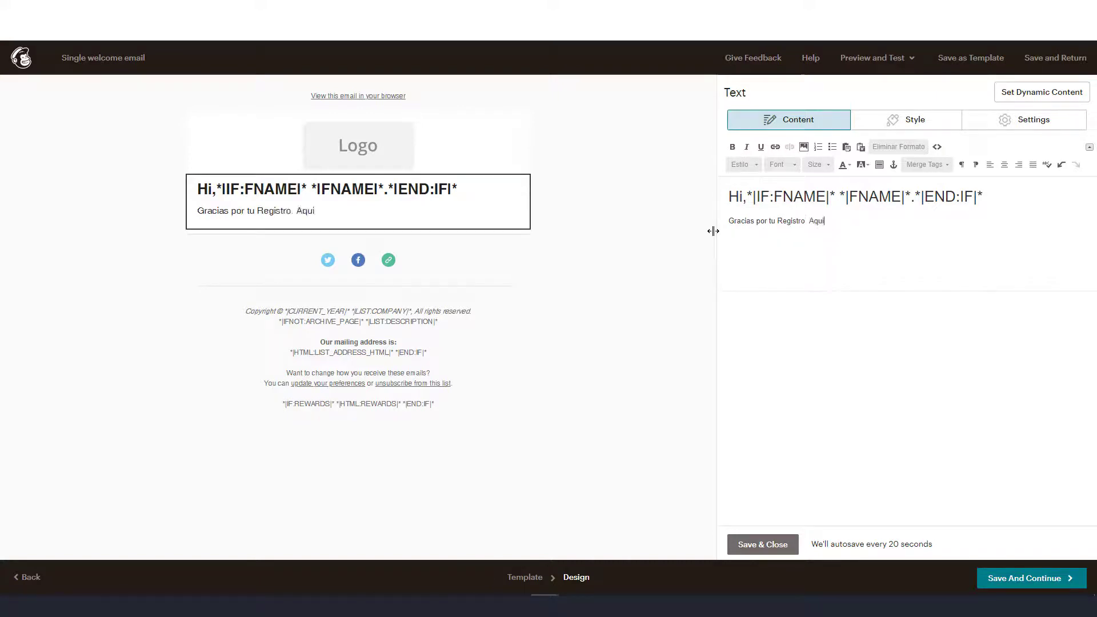
{"action": "key", "text": "BackSpace"}
{"action": "type", "text": "í está tu regalo:"}
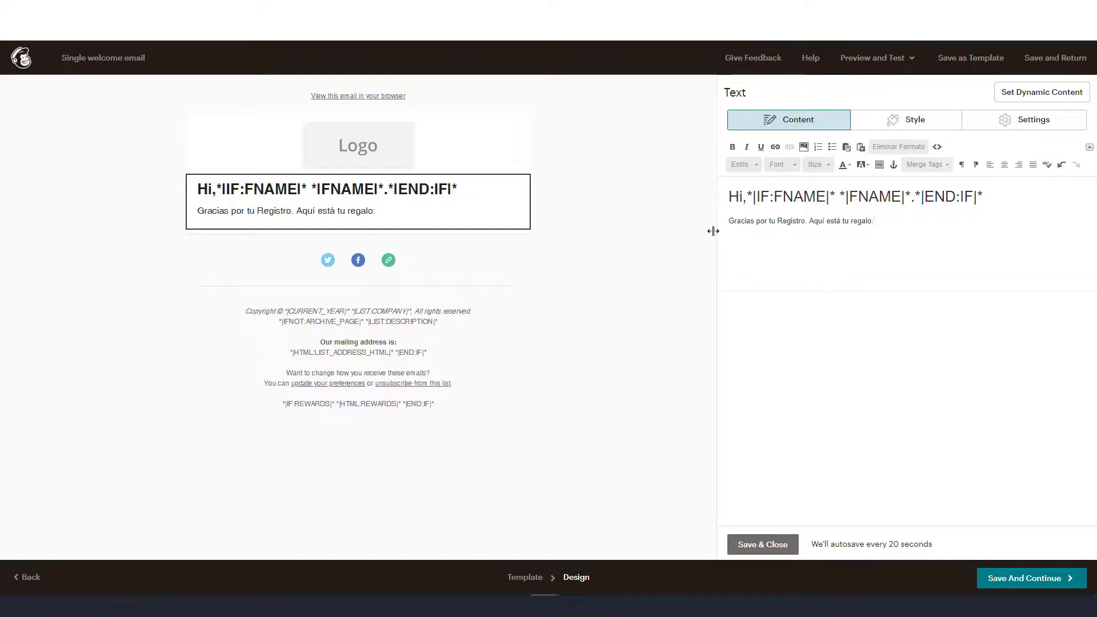
{"action": "type", "text": " www.cccccccc"}
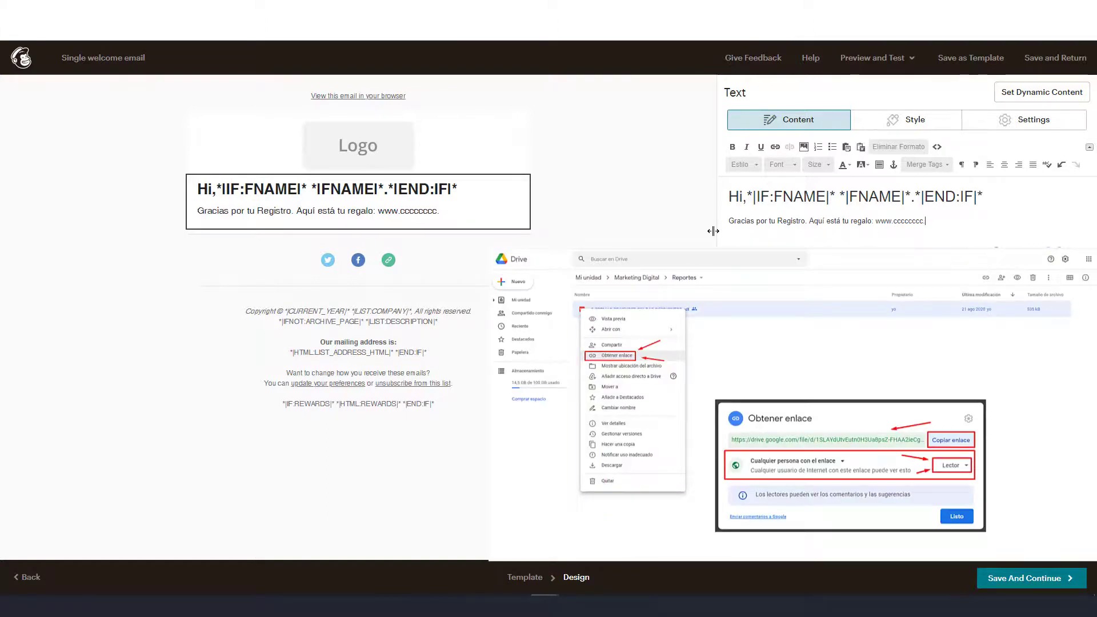
{"action": "type", "text": ".com"}
{"action": "left_click_drag", "start_coordinate": [873, 221], "coordinate": [948, 227]}
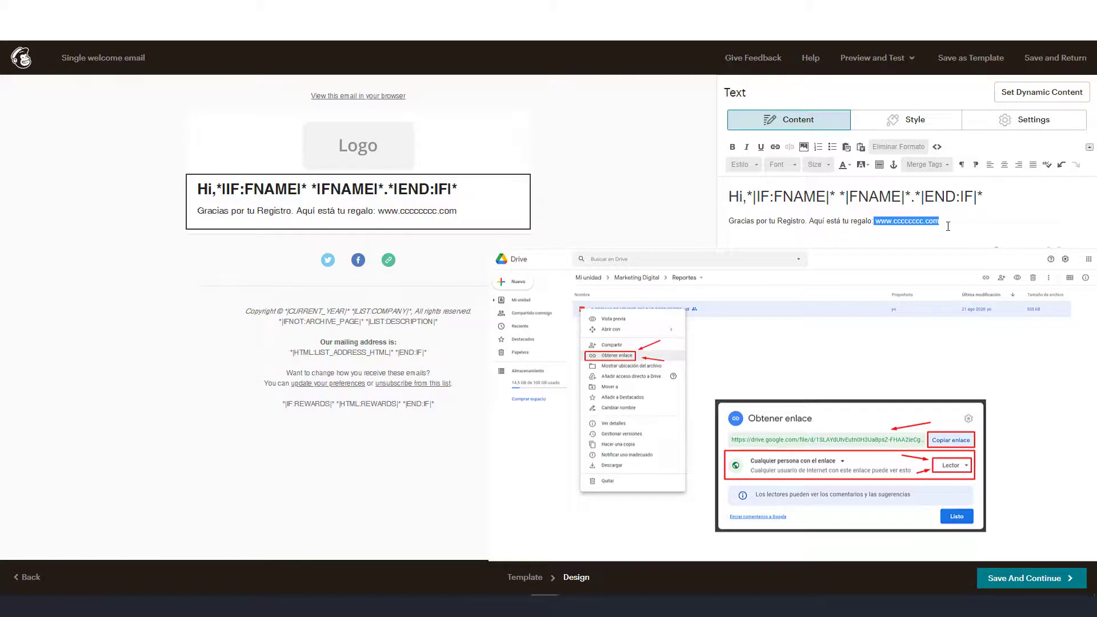
{"action": "key", "text": "BackSpace"}
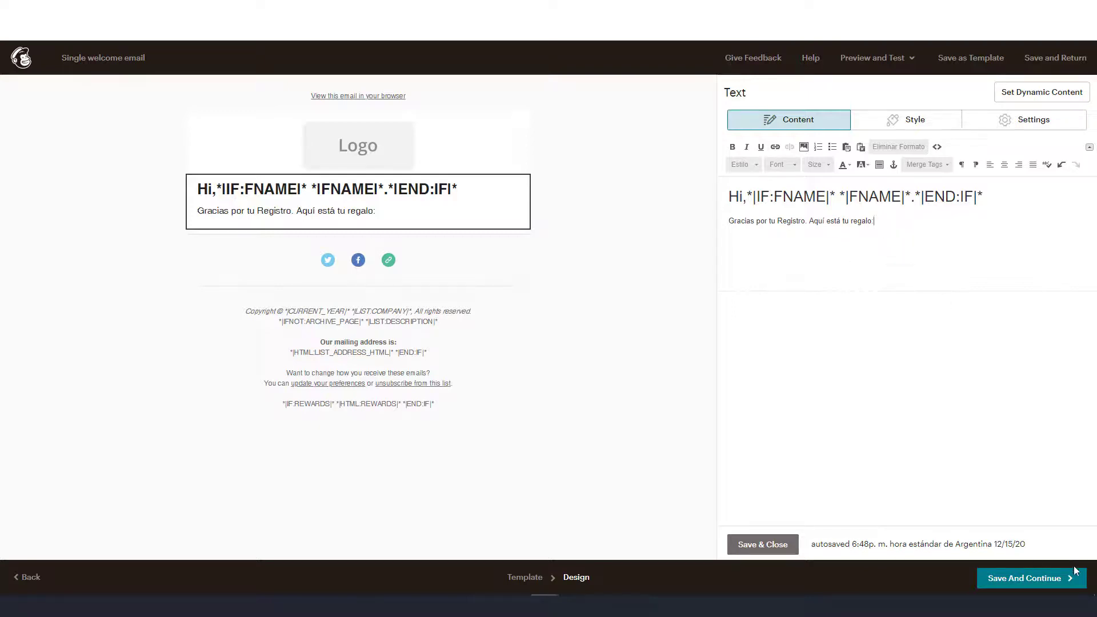
Step: Save the edited text block and email design, and start the Single welcome email automation
{"action": "left_click", "coordinate": [762, 544]}
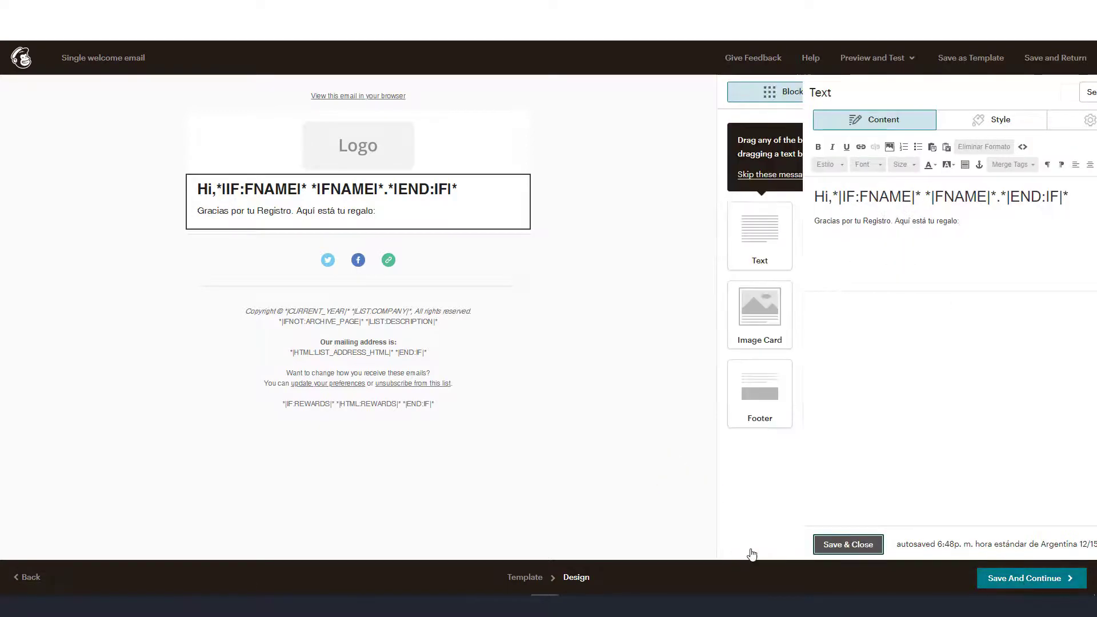
{"action": "left_click", "coordinate": [1020, 583]}
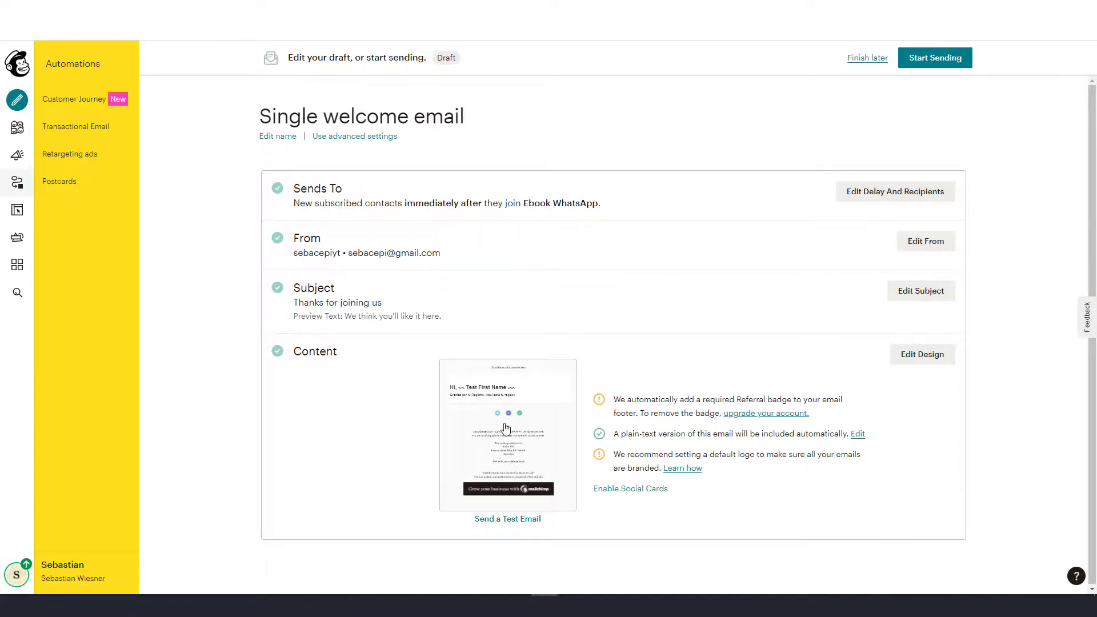
{"action": "mouse_move", "coordinate": [563, 501]}
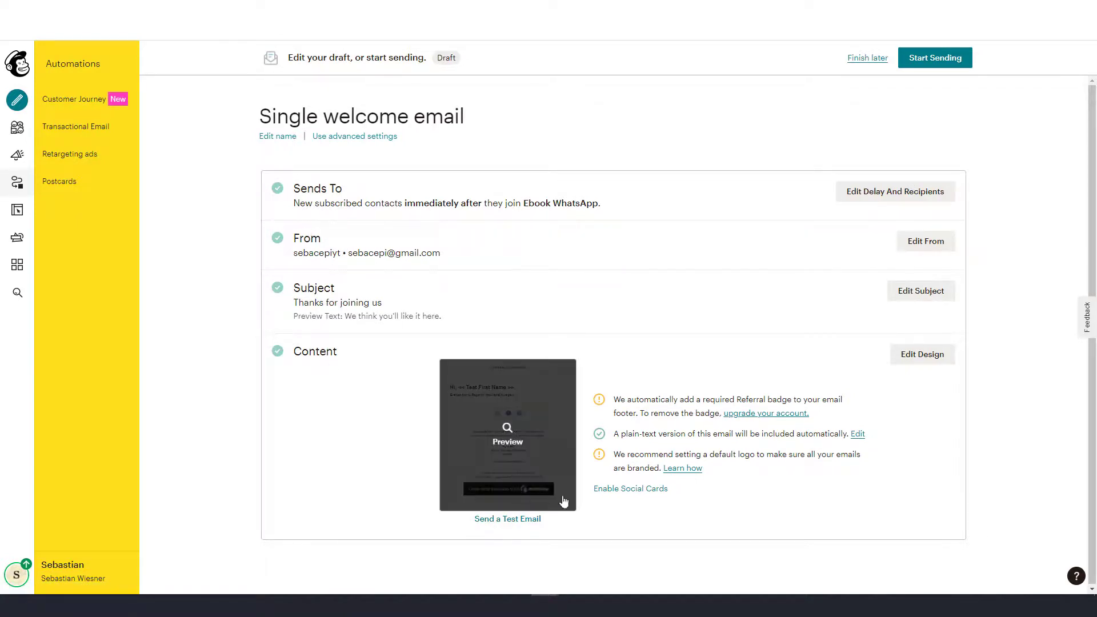
{"action": "left_click", "coordinate": [945, 64]}
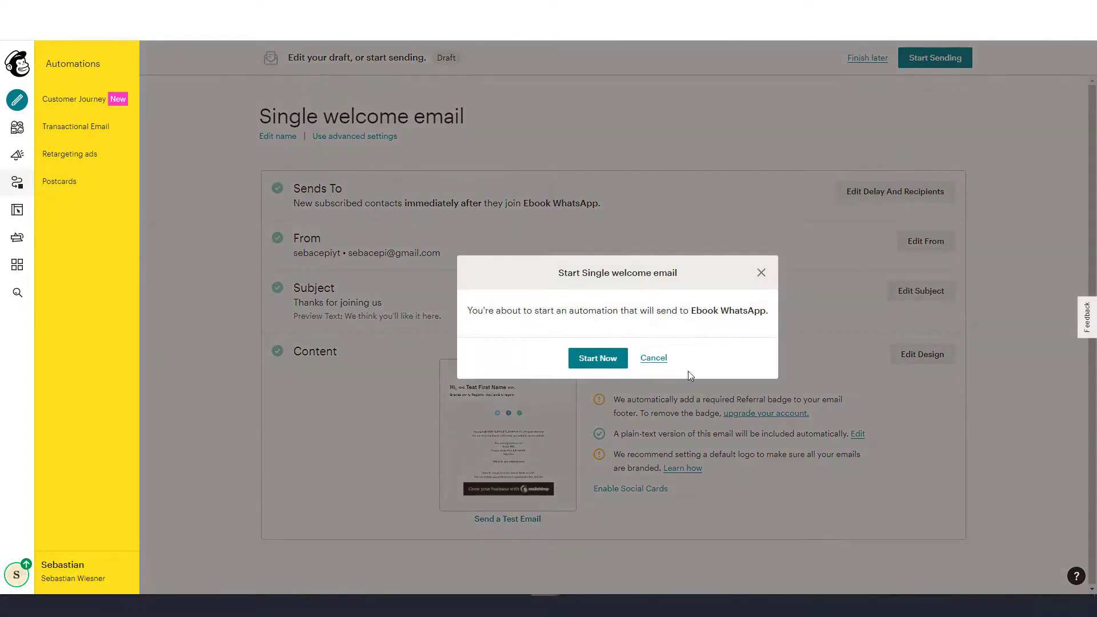
{"action": "left_click", "coordinate": [599, 360]}
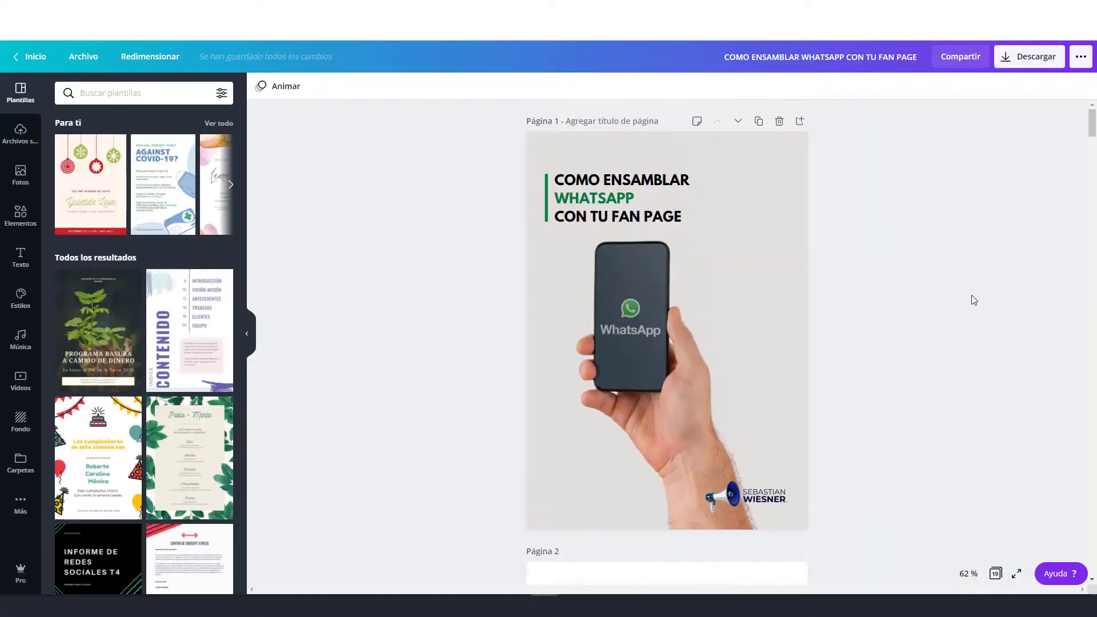
Step: Switch to Canva, look through the first pages of the WhatsApp ebook and open its download options
{"action": "scroll", "coordinate": [974, 300], "scroll_direction": "down", "scroll_amount": 9}
{"action": "scroll", "coordinate": [972, 300], "scroll_direction": "down", "scroll_amount": 3}
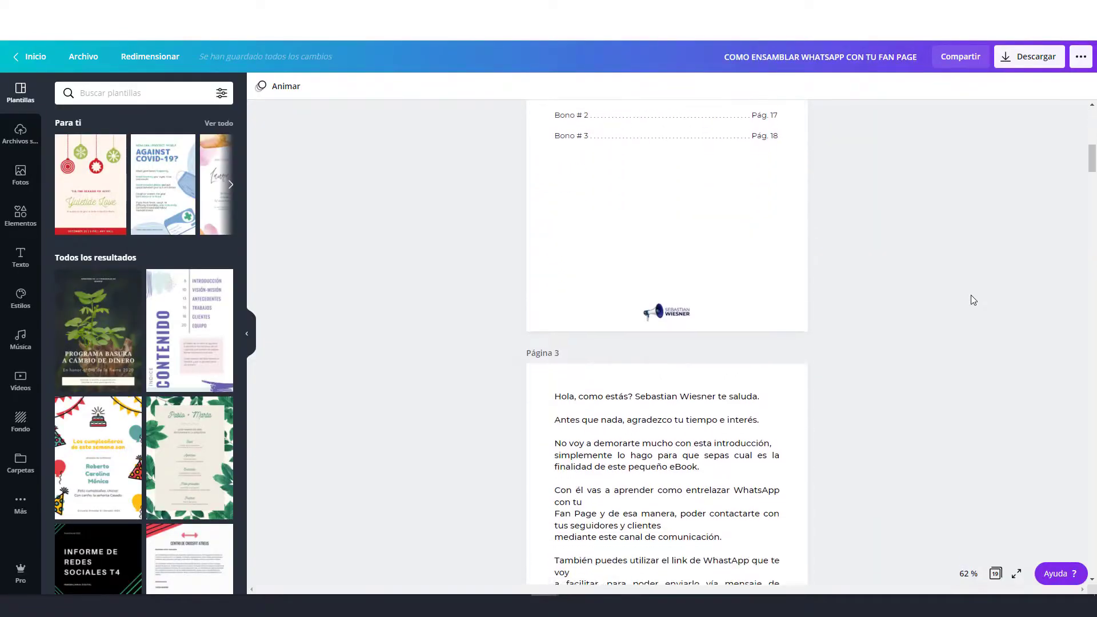
{"action": "left_click", "coordinate": [1047, 63]}
{"action": "left_click", "coordinate": [955, 368]}
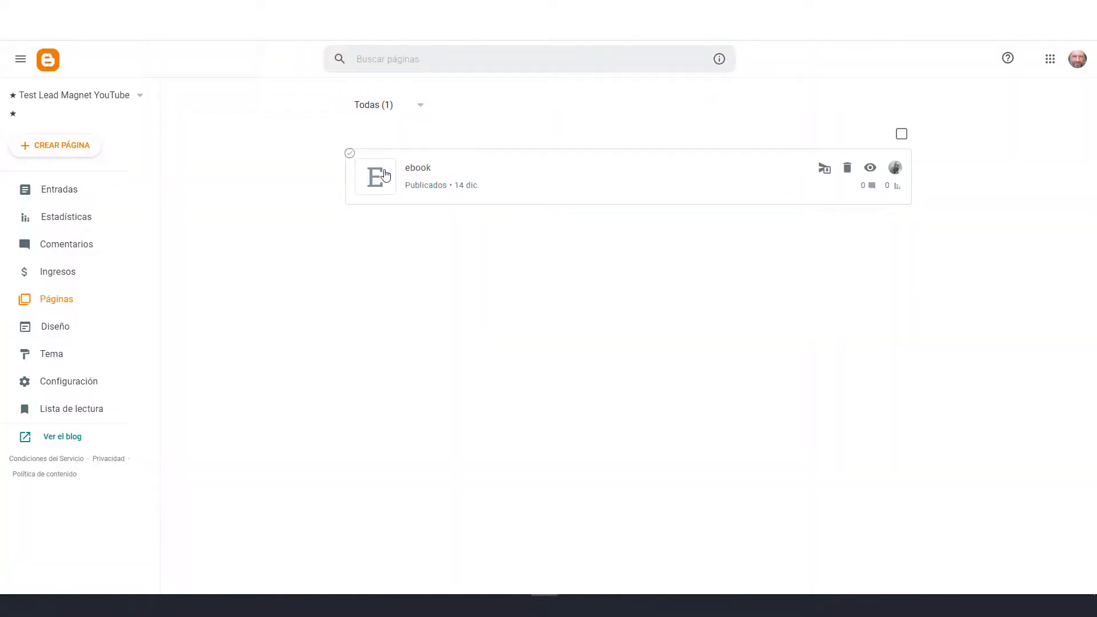
Step: Switch to Blogger, examine the ebook page's Mailchimp form code in HTML view, leave the editor and return to Mailchimp
{"action": "left_click", "coordinate": [386, 175]}
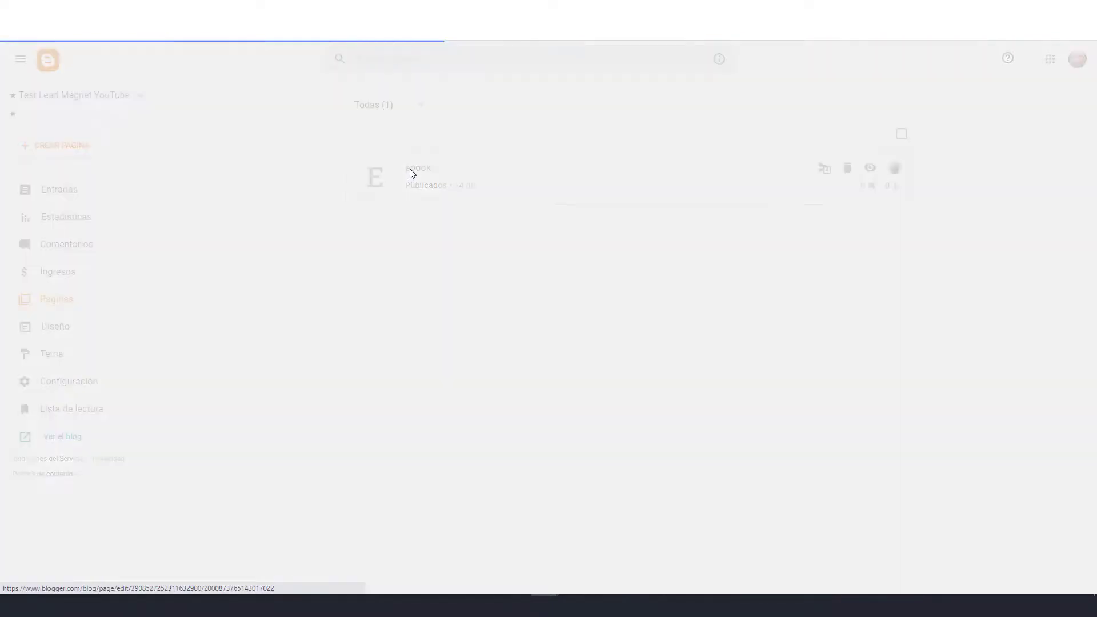
{"action": "left_click", "coordinate": [15, 137]}
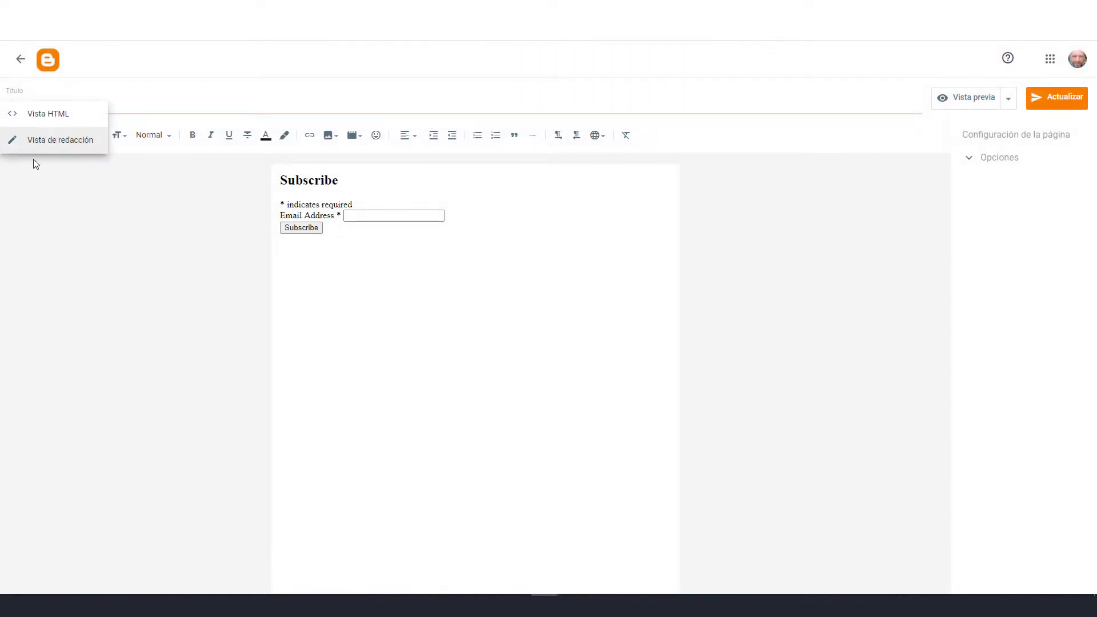
{"action": "left_click", "coordinate": [43, 113]}
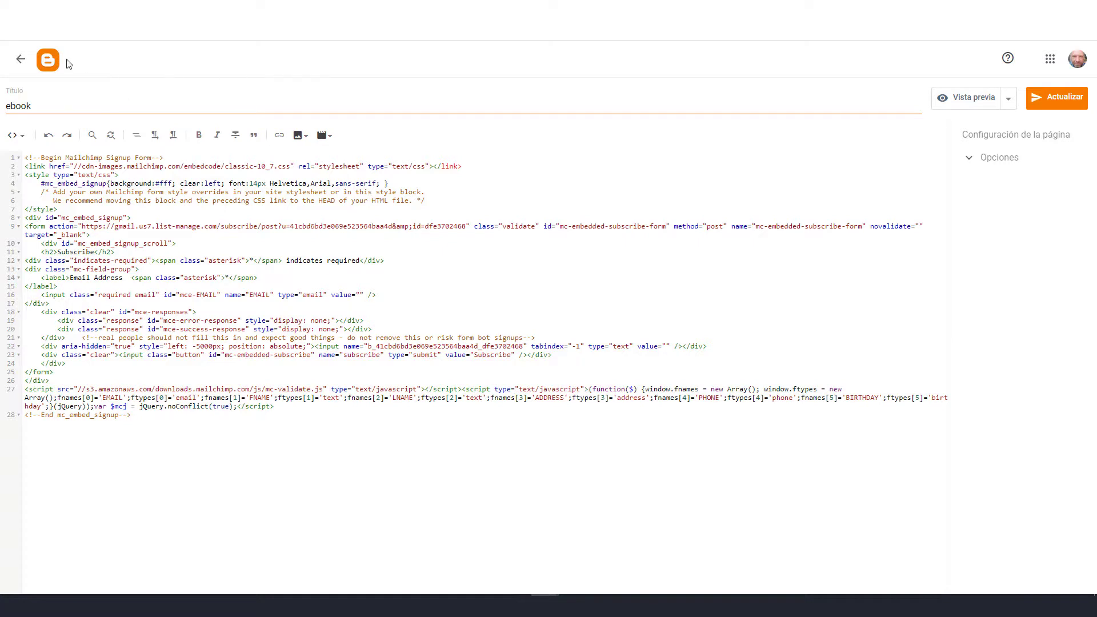
{"action": "left_click", "coordinate": [21, 60]}
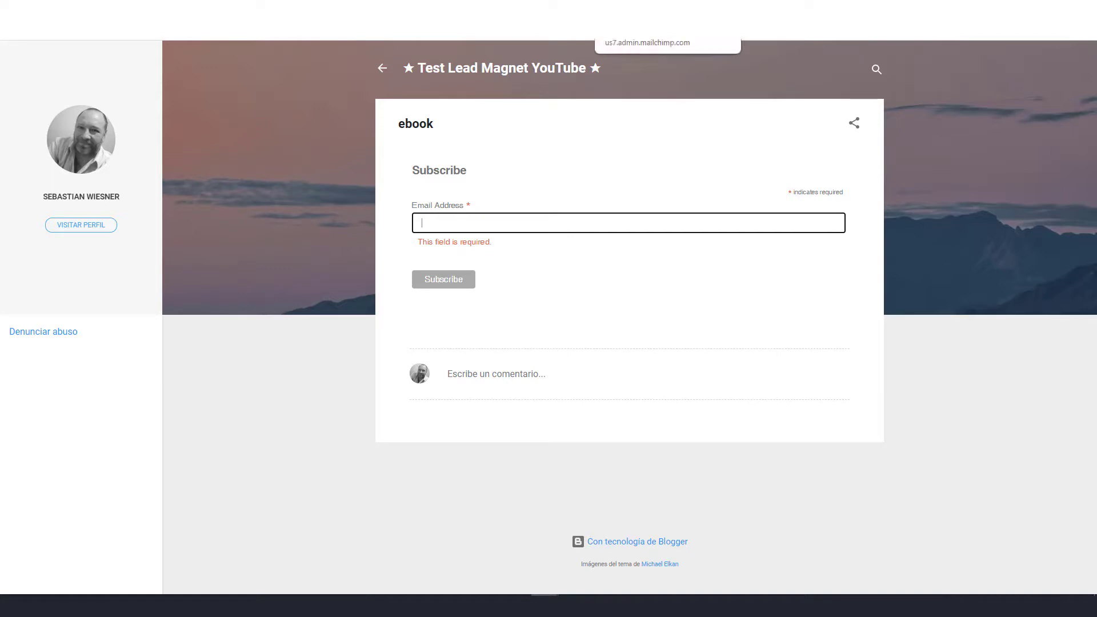
{"action": "left_click", "coordinate": [629, 29]}
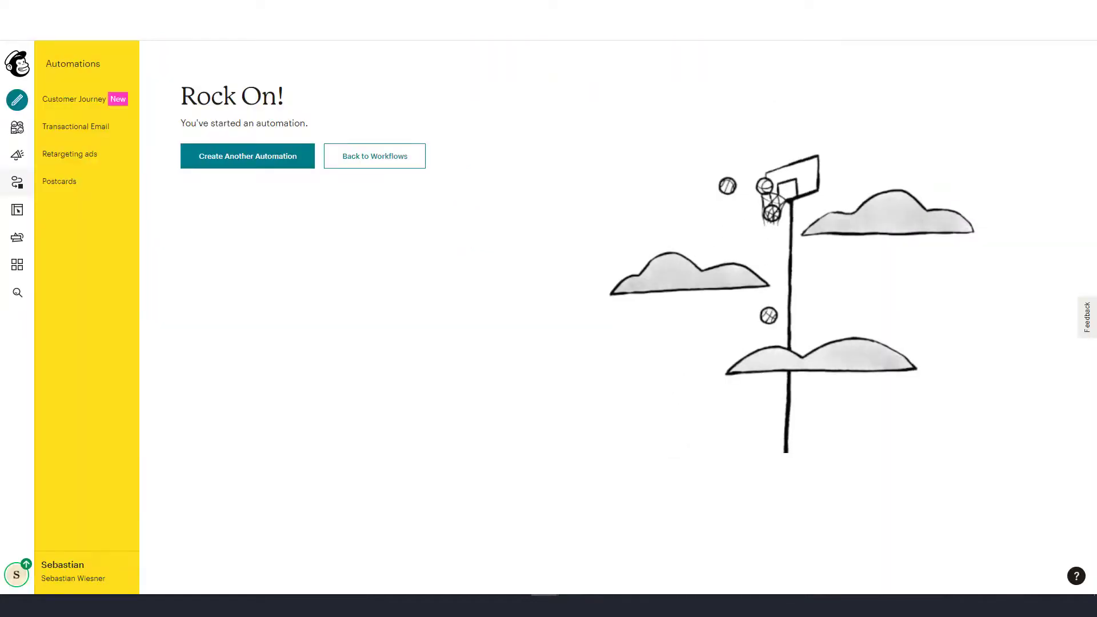